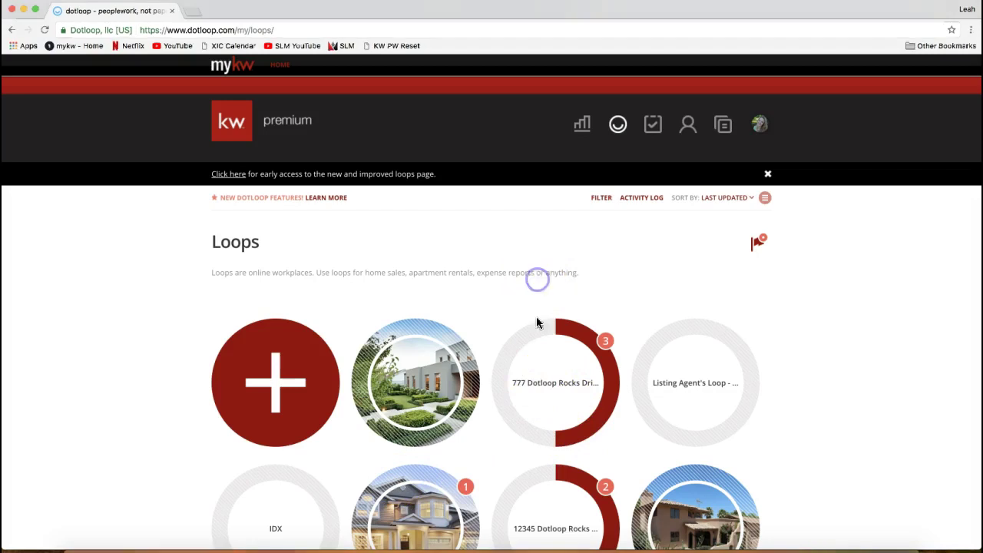
Step: Open the 777 Dotloop loop and add a document folder named "Listing Agent's Shared Foerms"
left_click(536, 390)
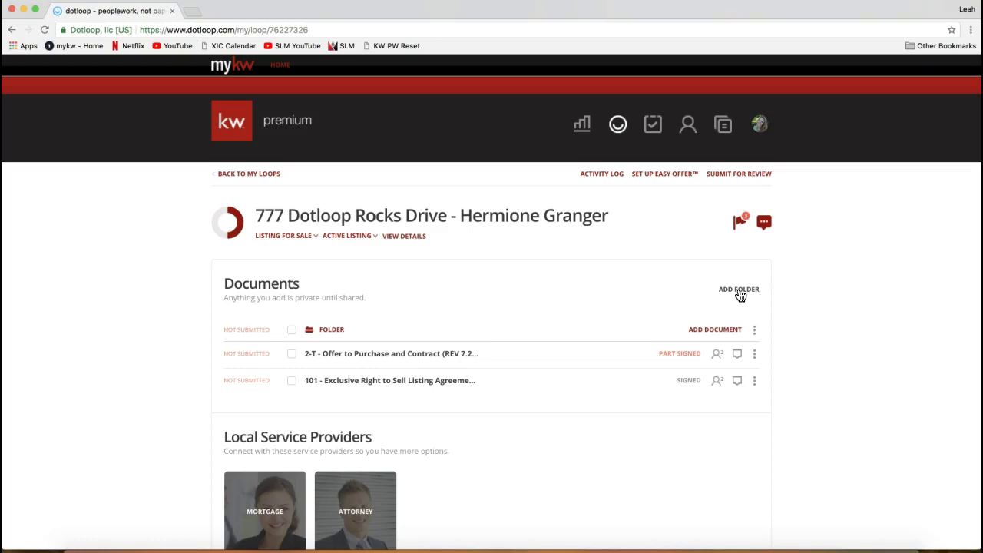
left_click(740, 296)
left_click(340, 329)
type("Listing Agent's Shared Foerms")
key("Return")
Step: Correct the new folder's name to "Listing Agent's Shared Forms"
left_click(752, 330)
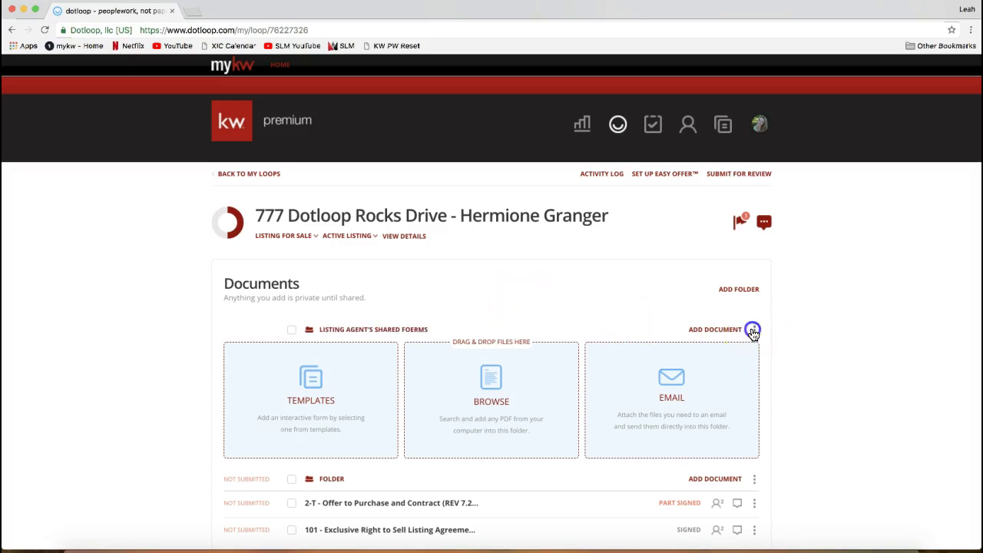
left_click(740, 373)
left_click(415, 332)
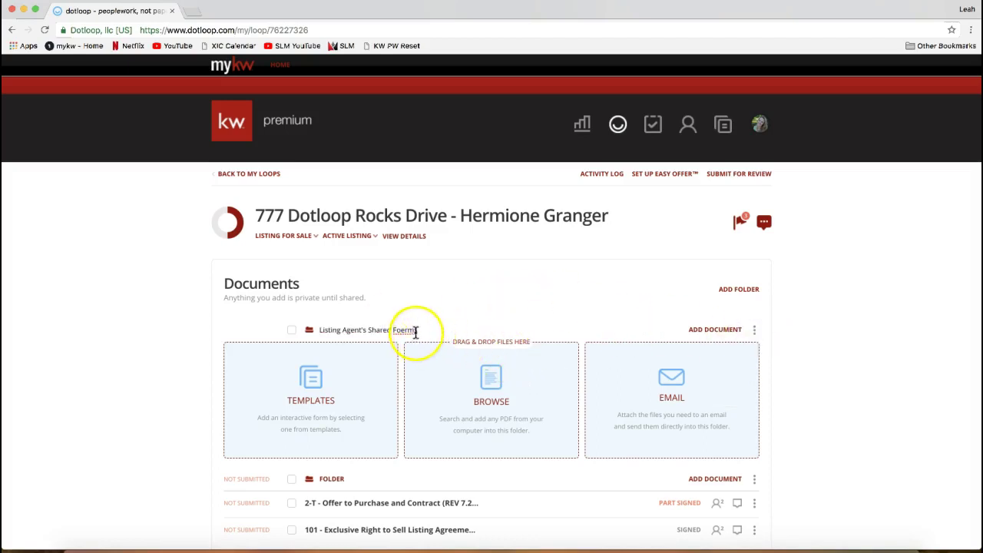
key("Left")
key("Left")
key("Left")
key("BackSpace")
left_click(120, 384)
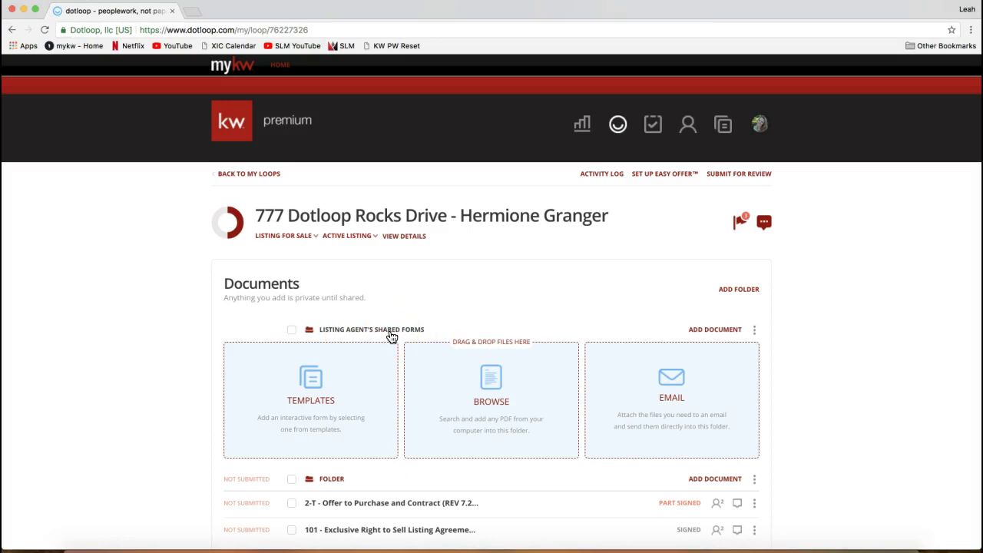
left_click(187, 322)
Step: Return to the list of loops and open the Listing Agent's Loop
left_click(246, 175)
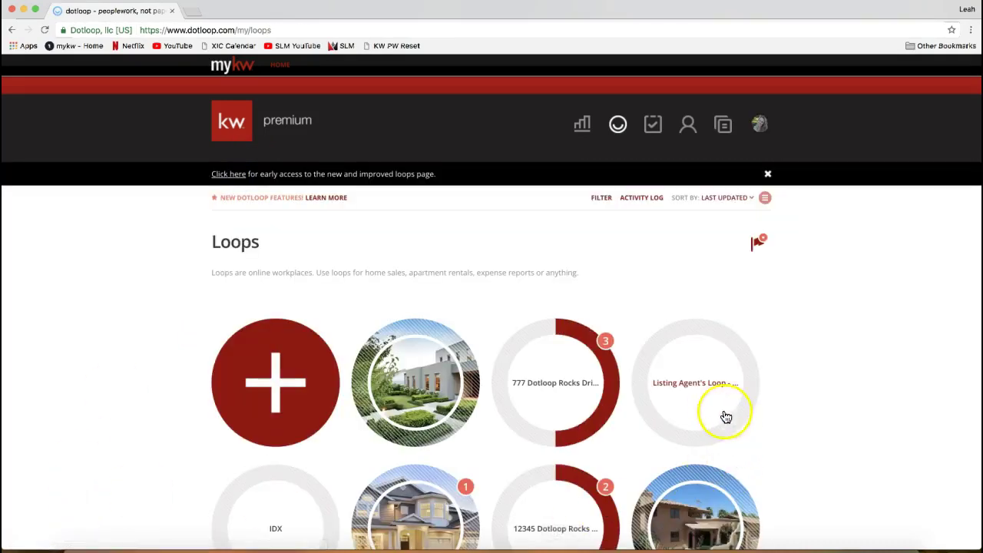
left_click(690, 391)
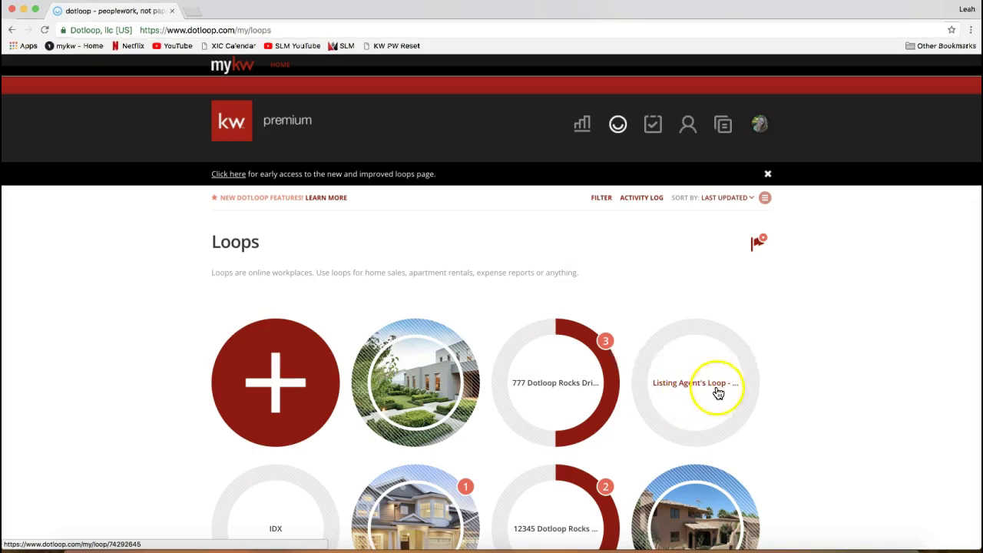
left_click(687, 394)
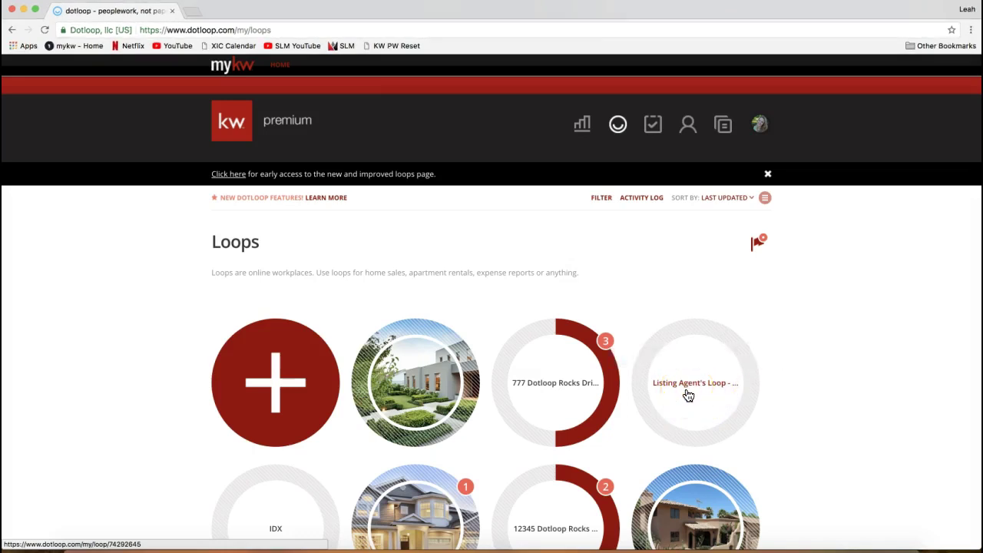
left_click(647, 450)
left_click(674, 353)
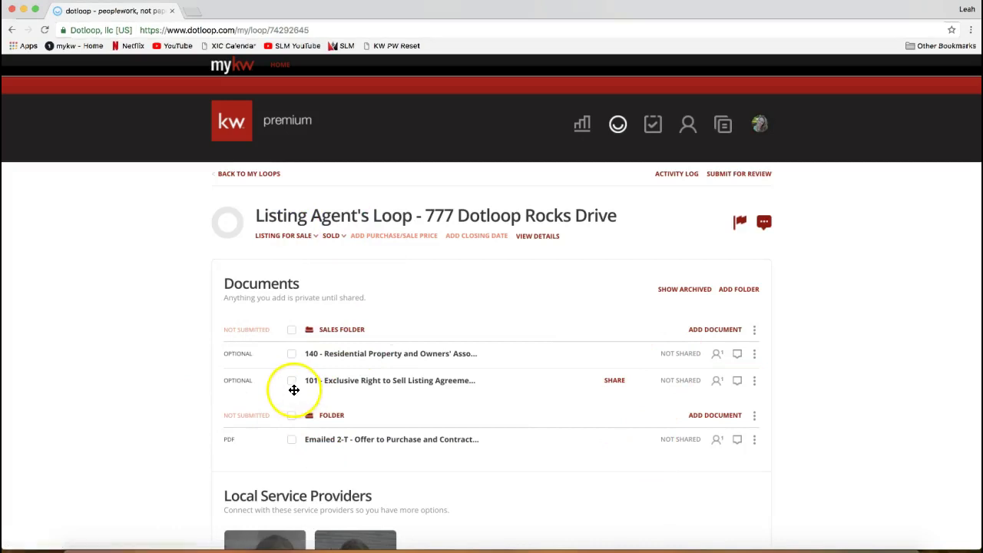
Step: Select the 101 Exclusive Right to Sell Listing Agreement and the 140 Residential Property and Owners' Association document in the Sales Folder
left_click(292, 384)
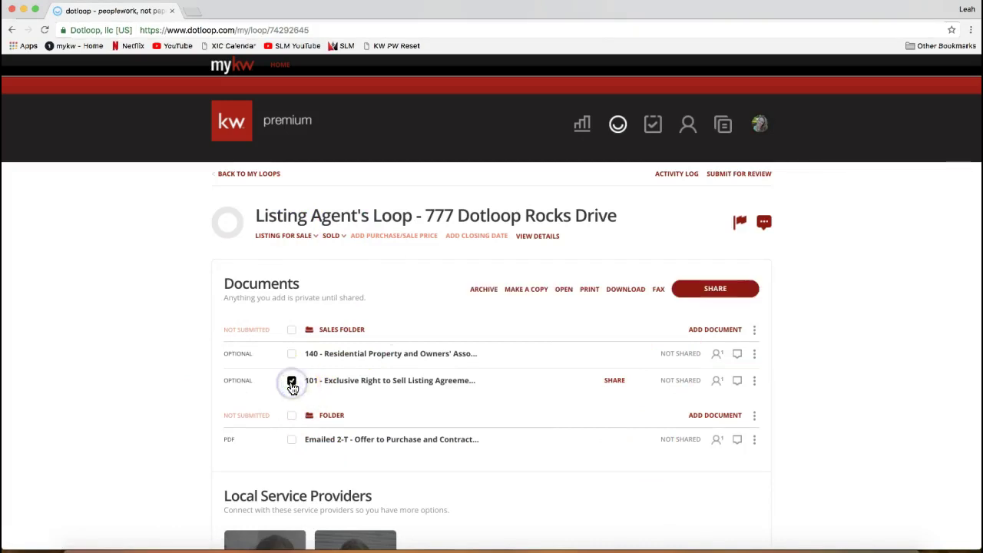
left_click(292, 353)
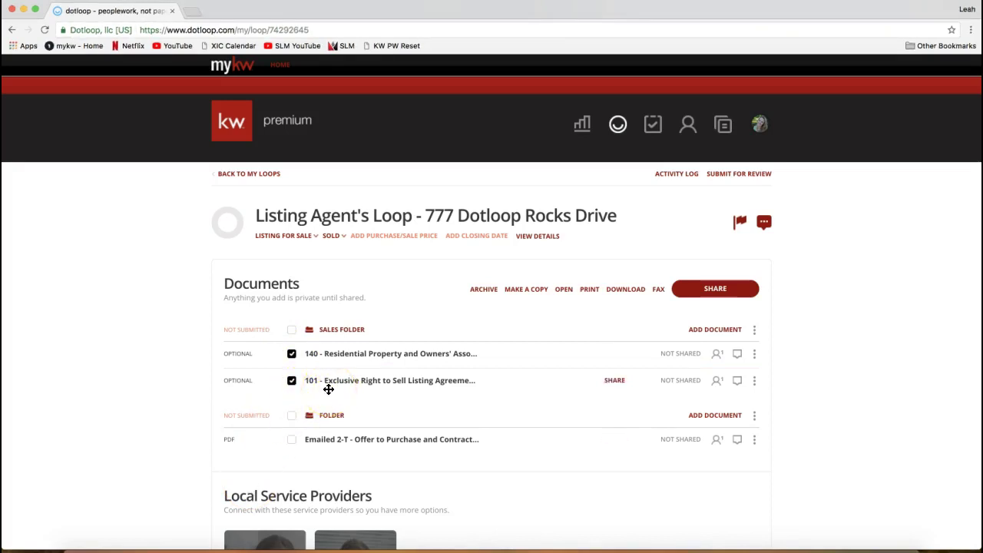
left_click_drag(328, 389, 160, 407)
left_click_drag(297, 388, 305, 353)
Step: Make a copy of the two selected documents as dotloop documents, with another loop as the destination
left_click(528, 296)
left_click(626, 292)
left_click(468, 303)
left_click(521, 295)
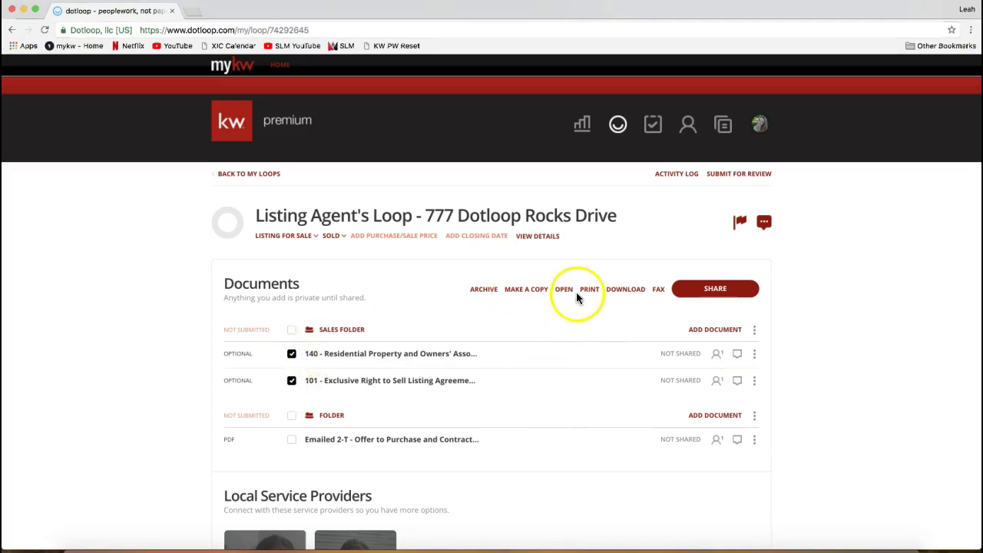
left_click(518, 296)
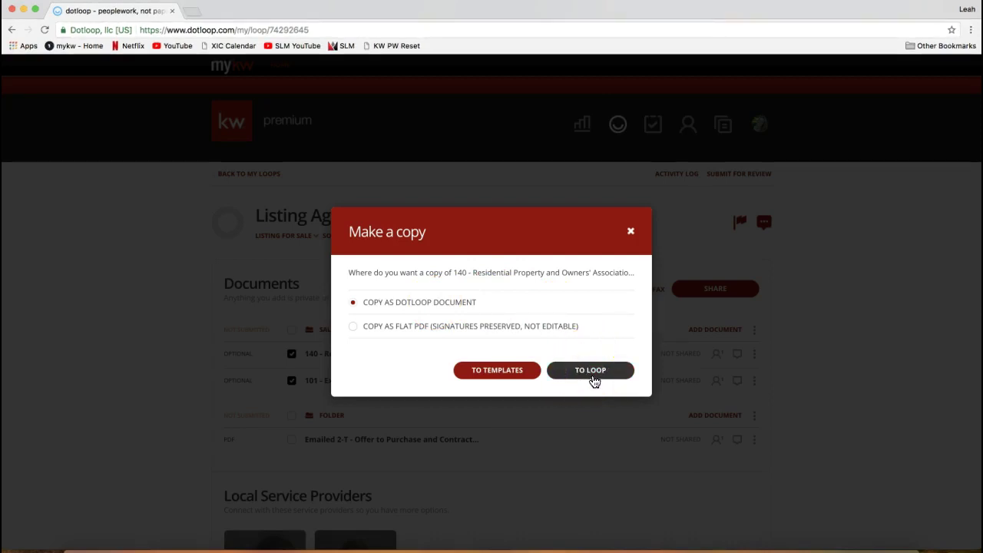
left_click(592, 373)
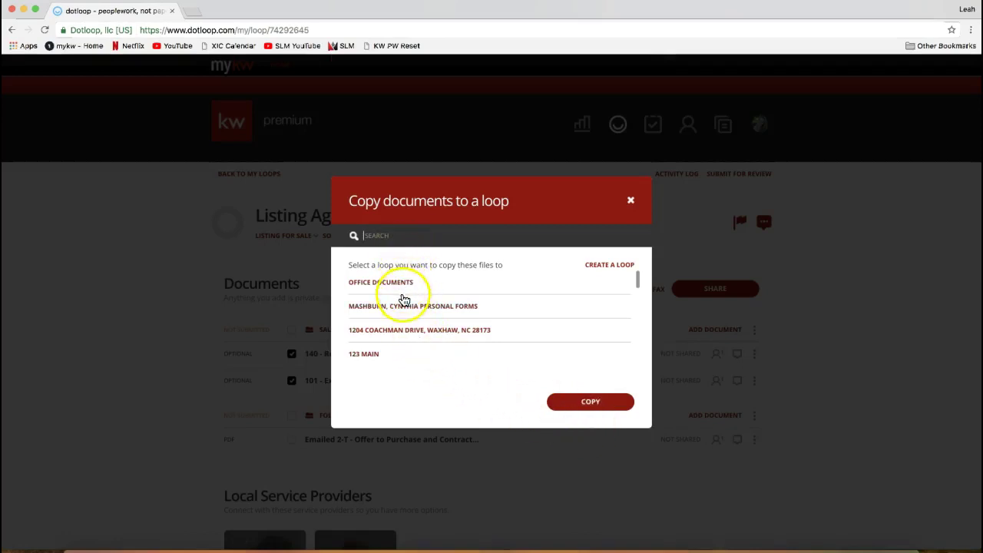
Step: Search the destination loops for 777 and copy the documents into the Listing Agent's Shared Forms folder of the 777 Dotloop loop
scroll(400, 347, "down", 2)
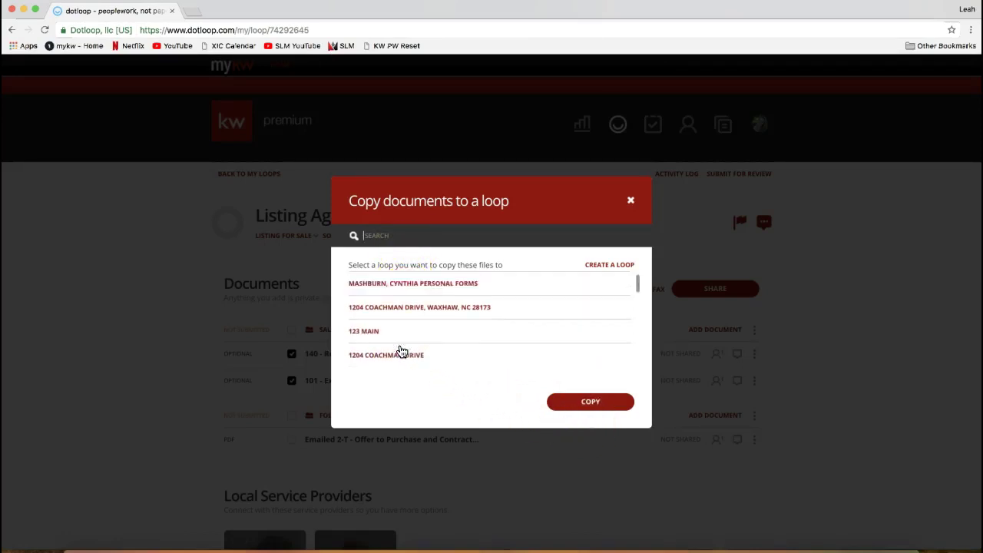
scroll(400, 351, "up", 2)
left_click(374, 236)
type("777")
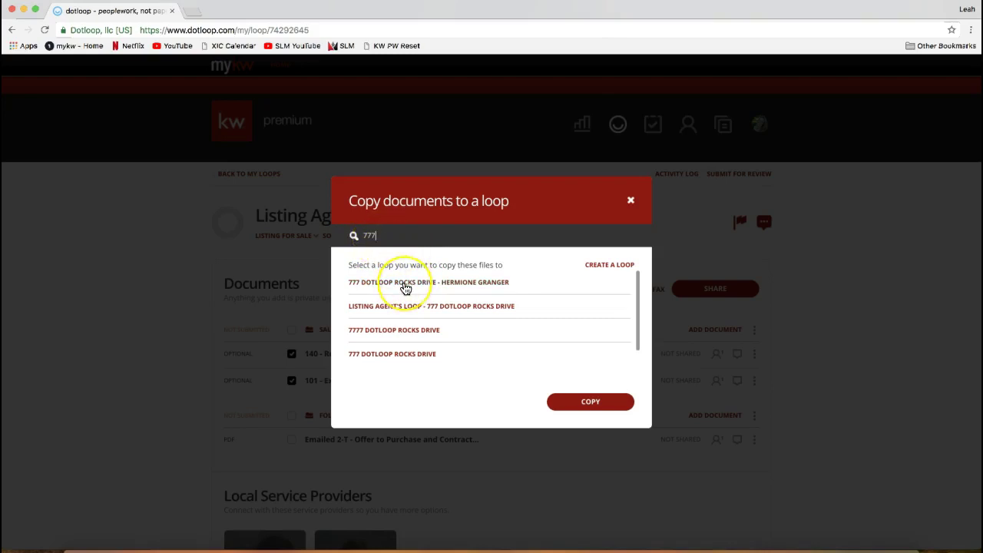
left_click(405, 286)
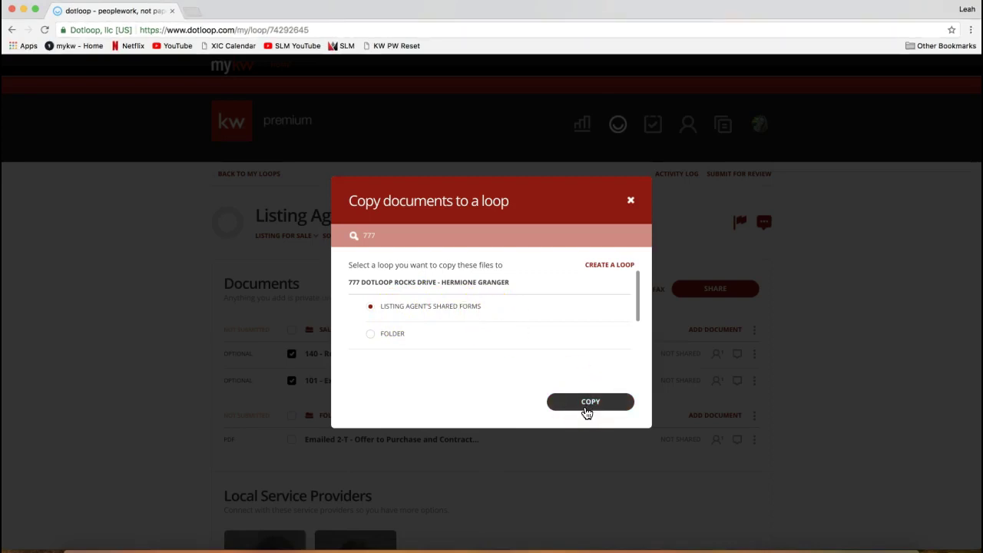
left_click(587, 402)
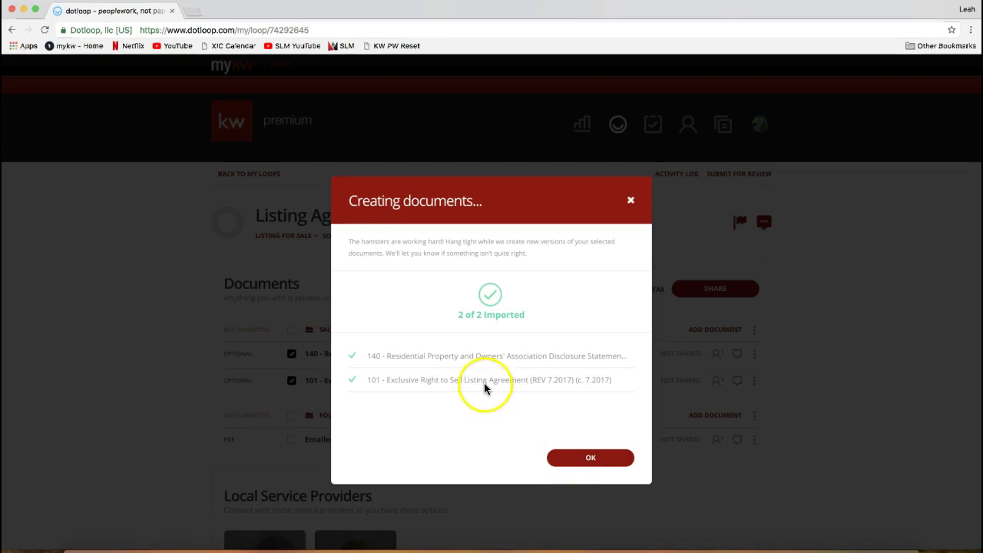
left_click(581, 463)
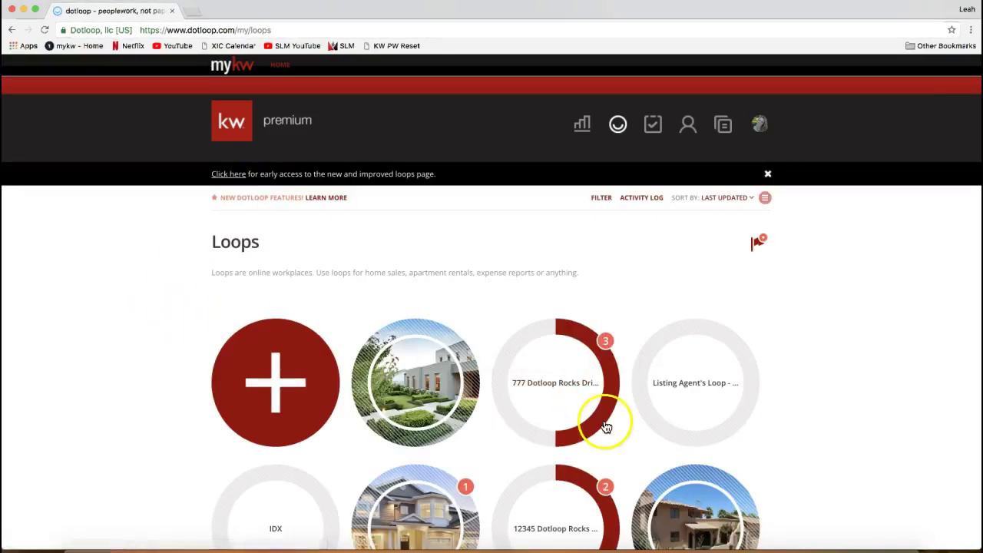
Step: Reopen the 777 Dotloop loop and review the copied documents in the Listing Agent's Shared Forms folder
left_click(551, 395)
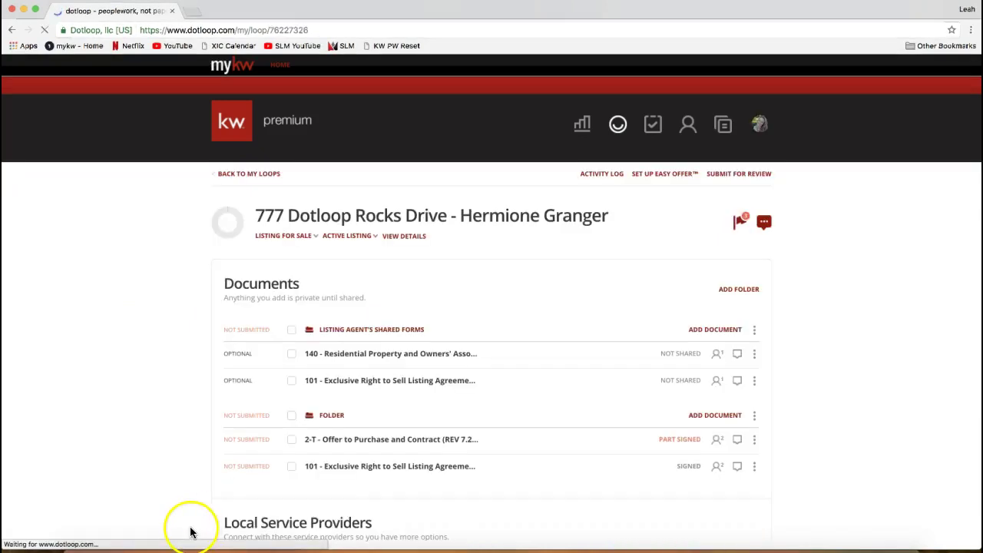
scroll(142, 431, "down", 1)
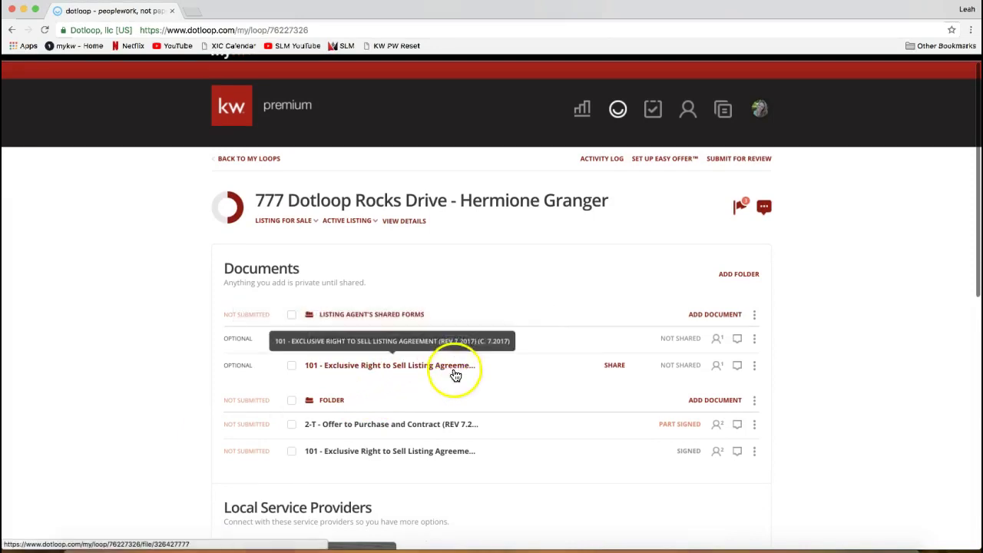
left_click(514, 372)
left_click_drag(514, 372, 484, 397)
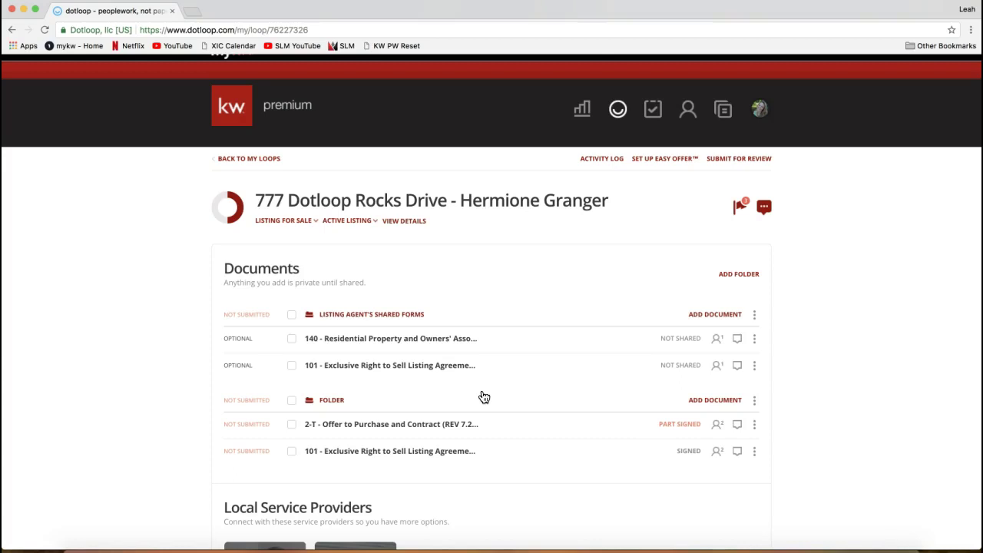
left_click(478, 259)
left_click(291, 339)
left_click(527, 281)
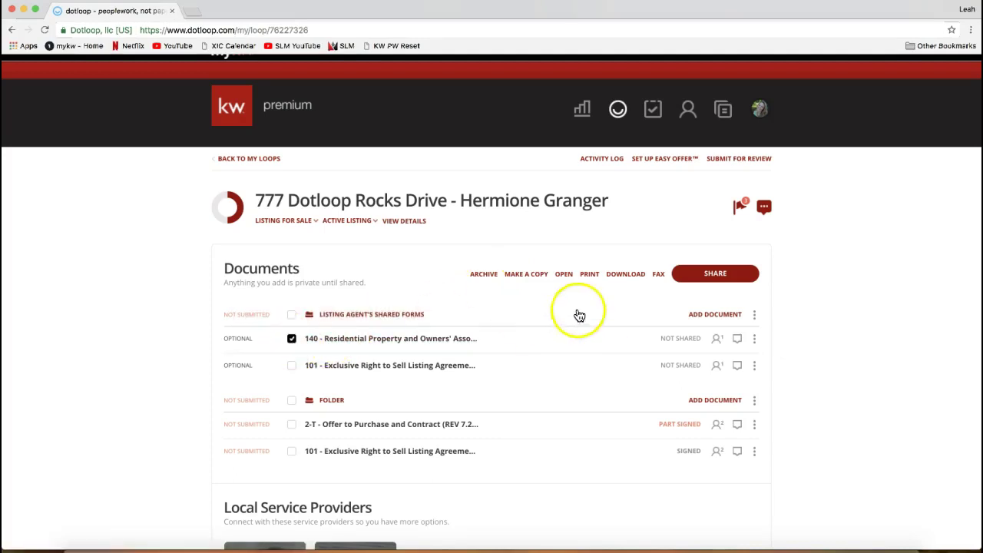
left_click(525, 284)
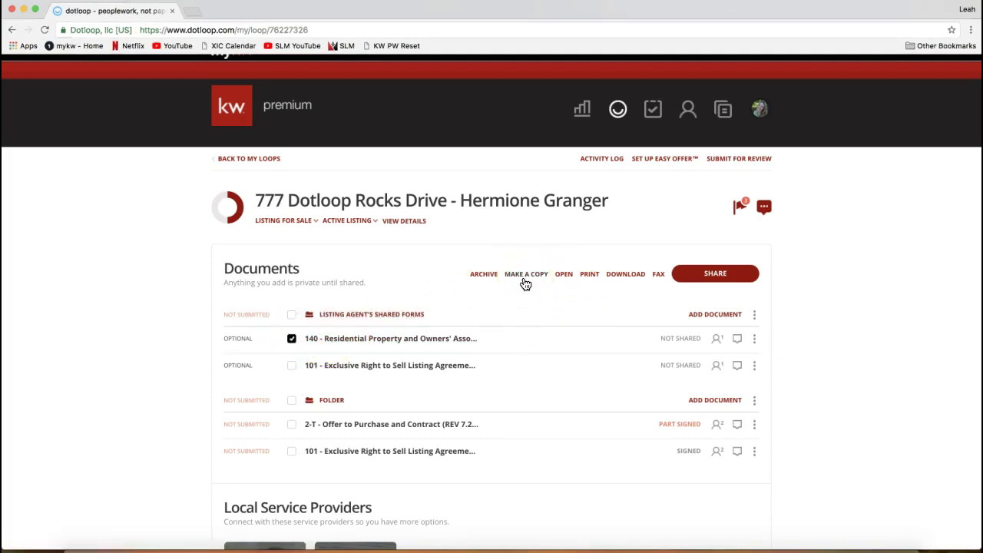
left_click(291, 338)
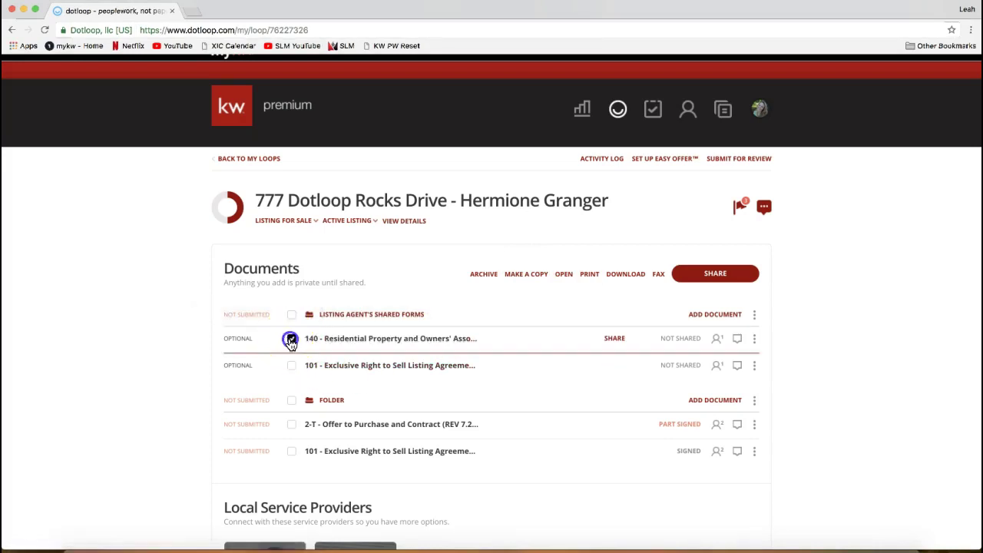
Step: Open the 2-T Offer to Purchase and Contract and check the initials at the foot of page 1
scroll(140, 407, "down", 1)
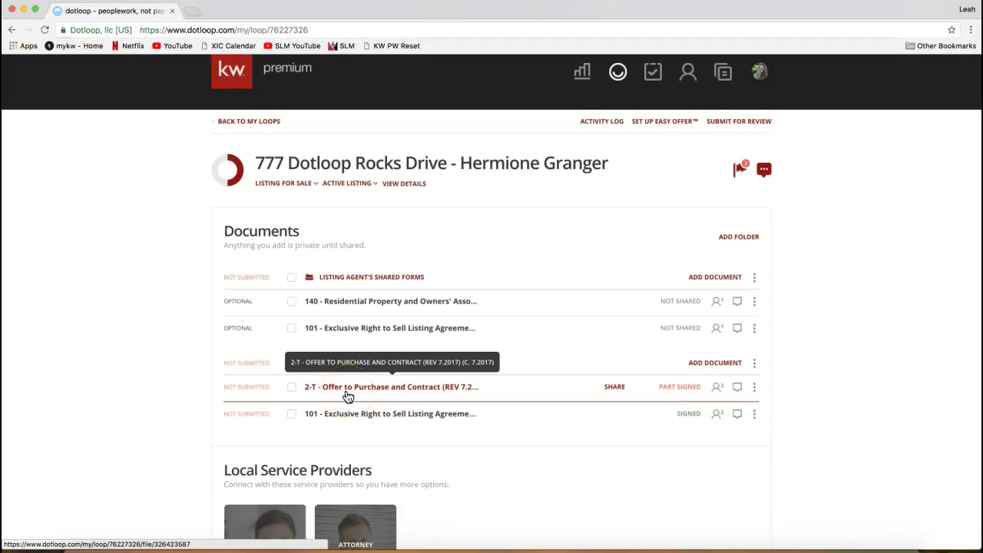
left_click(440, 423)
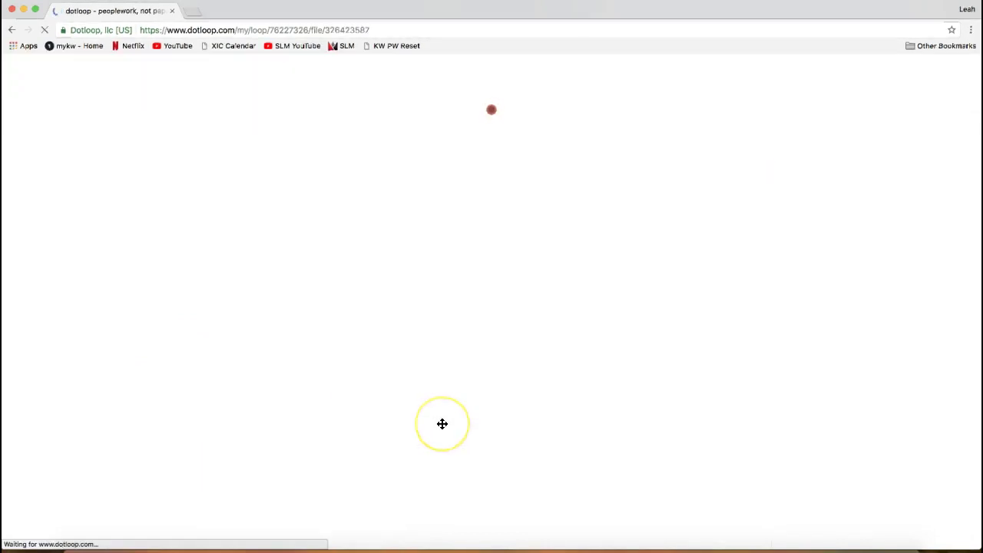
scroll(531, 410, "down", 5)
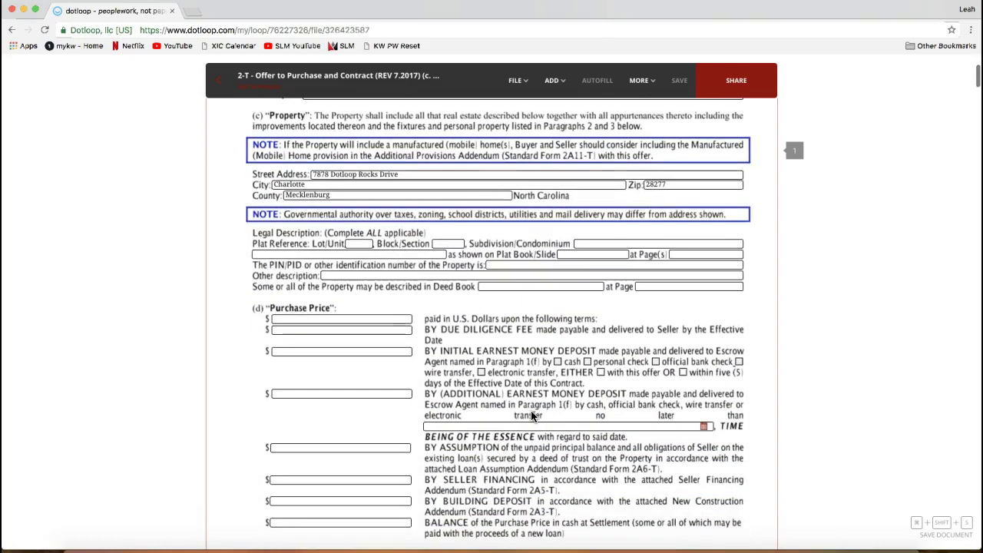
scroll(532, 416, "down", 2)
left_click(507, 486)
Step: Examine the seller, buyer, property and purchase price fields on page 1 of the contract together with the seller's initials
scroll(502, 486, "up", 4)
scroll(503, 484, "up", 1)
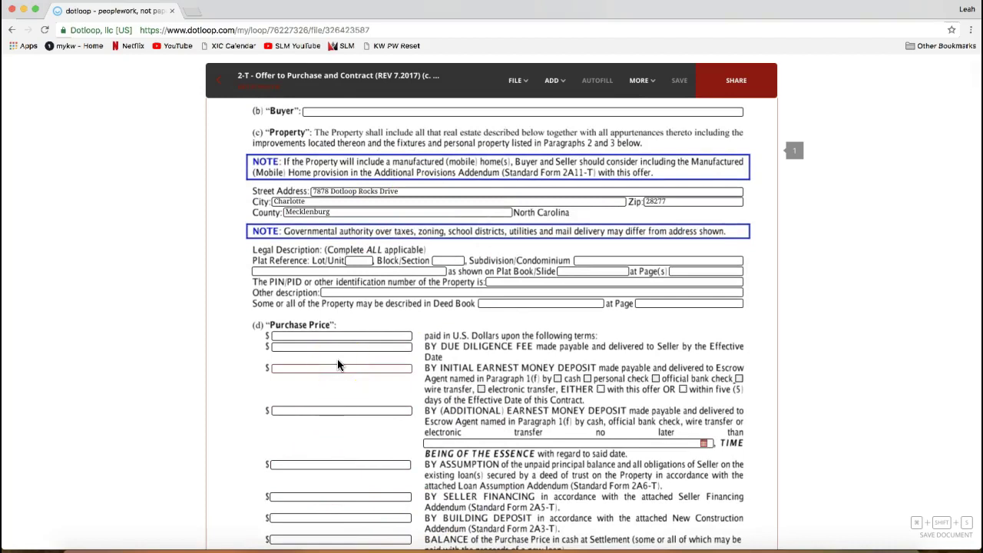
left_click(354, 305)
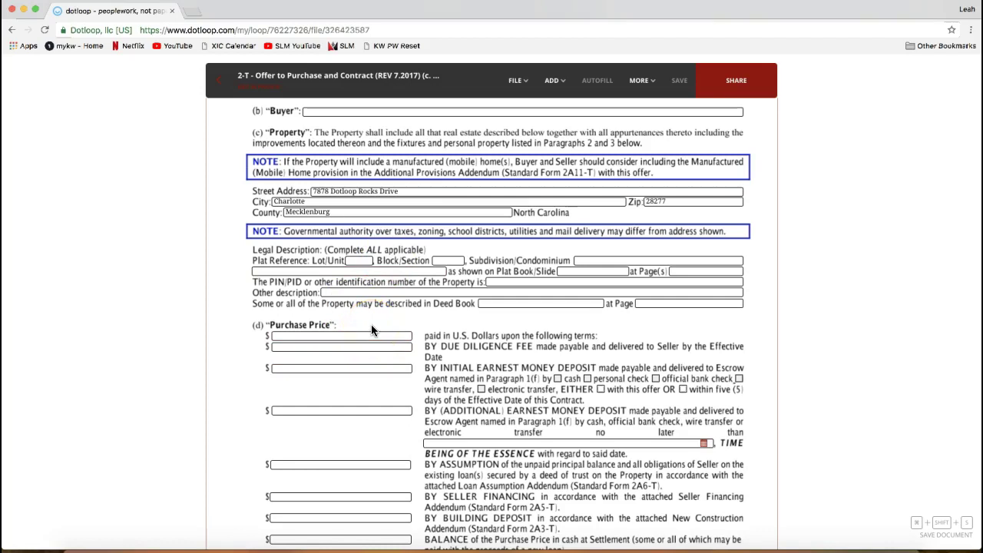
scroll(371, 330, "up", 1)
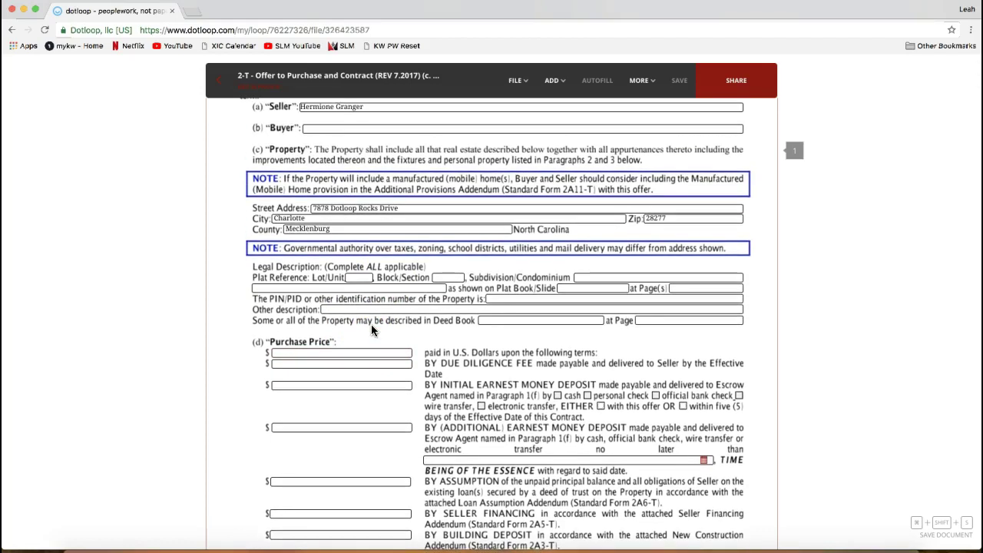
scroll(371, 330, "down", 5)
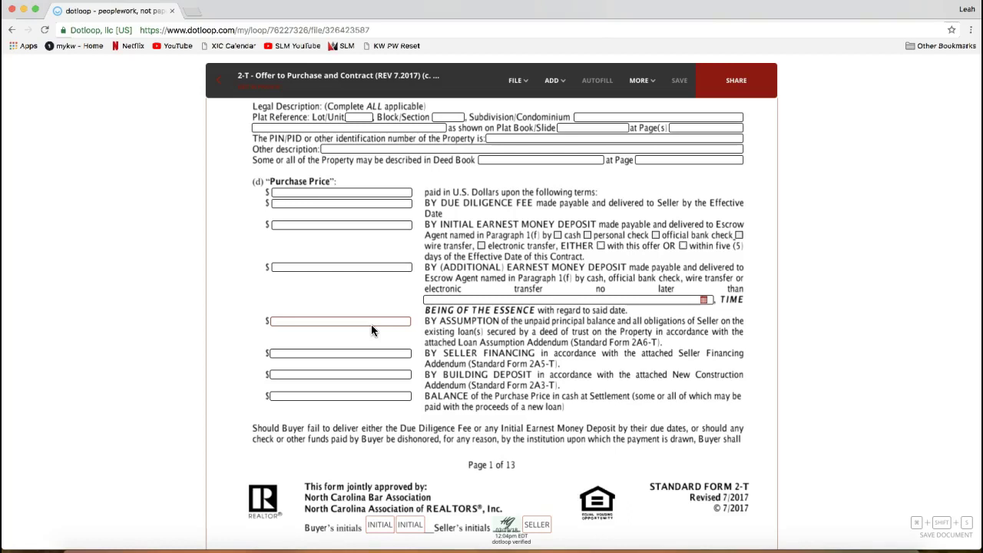
scroll(372, 327, "up", 3)
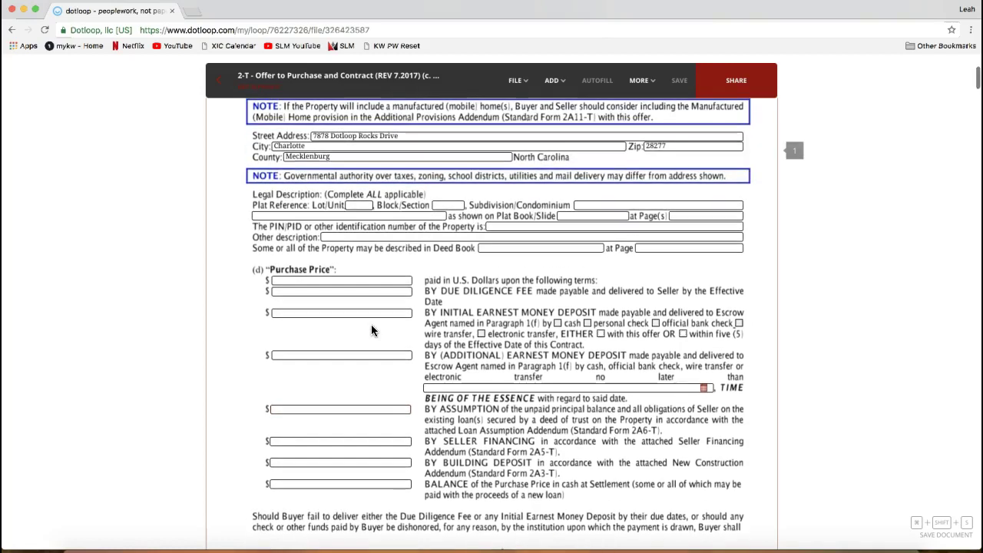
scroll(371, 330, "up", 4)
left_click(354, 178)
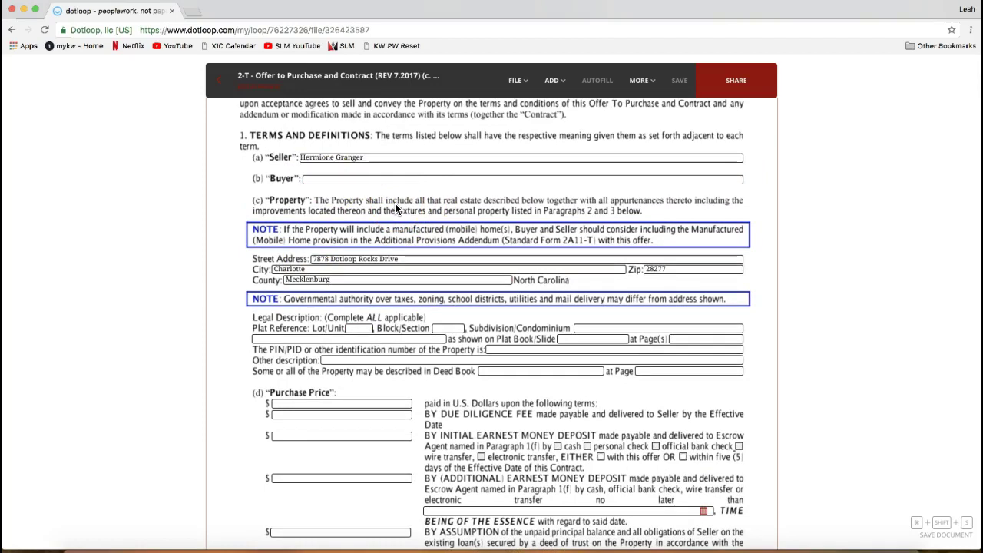
scroll(395, 208, "down", 5)
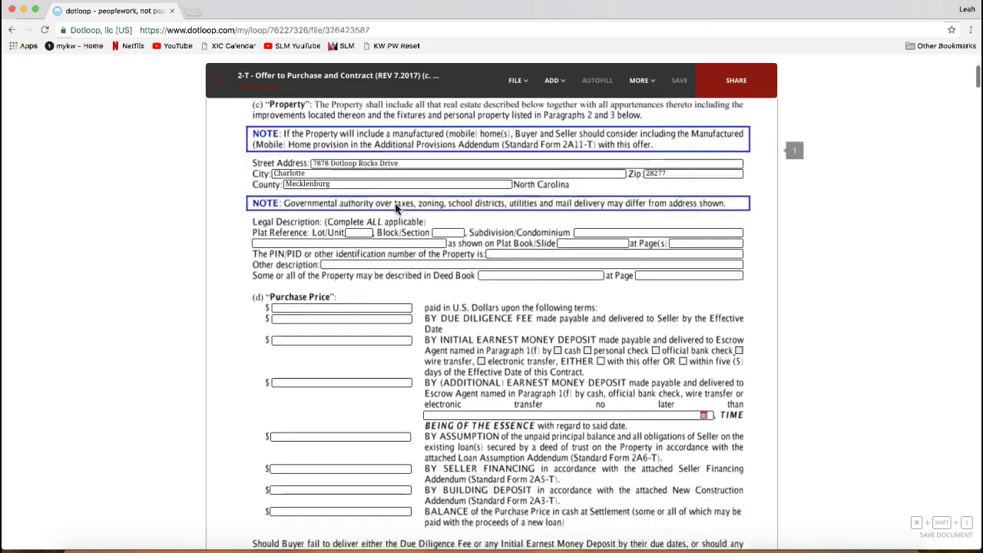
scroll(396, 208, "down", 2)
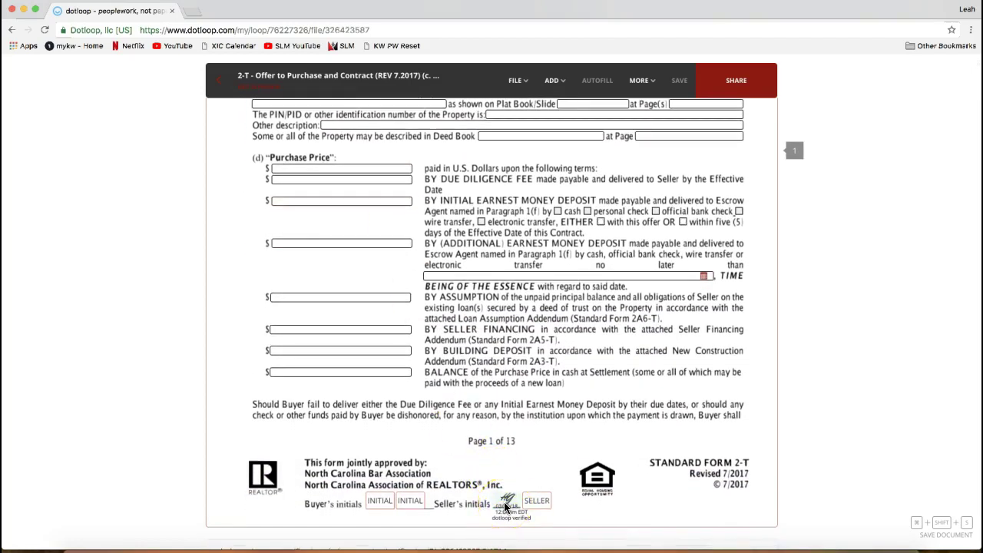
Step: Return to the loop's documents and set up a flat PDF copy of the part-signed 2-T Offer to Purchase and Contract to a loop
left_click(215, 87)
scroll(163, 383, "down", 3)
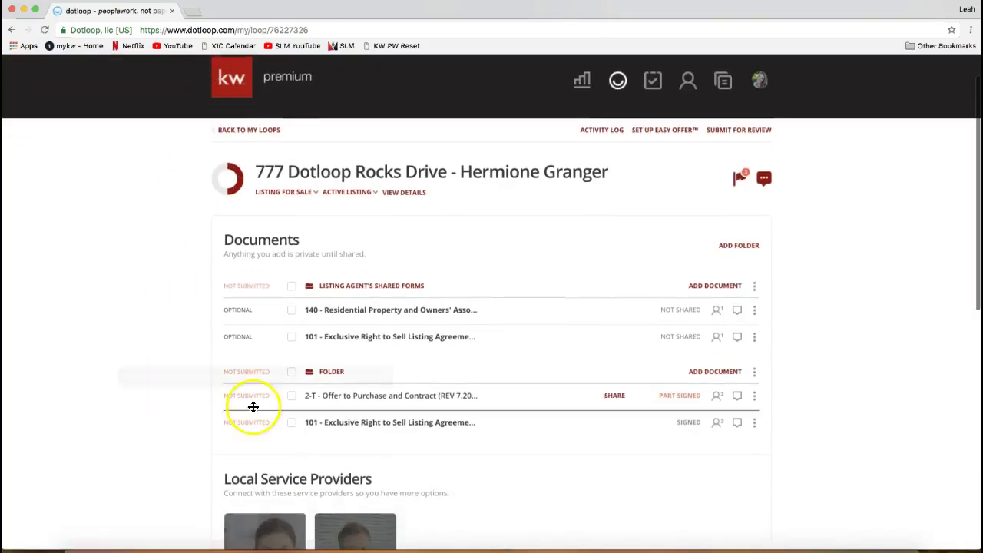
left_click(291, 398)
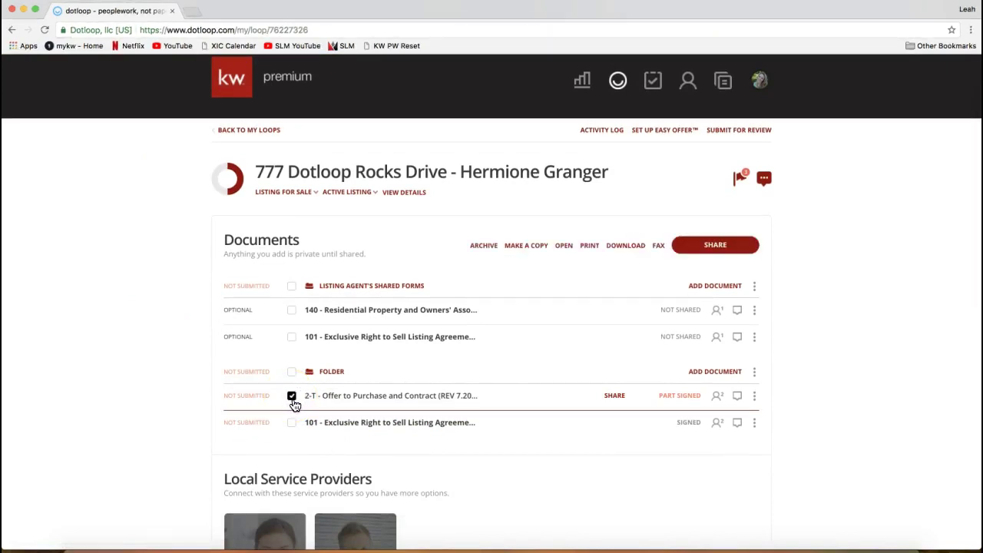
left_click_drag(294, 398, 495, 249)
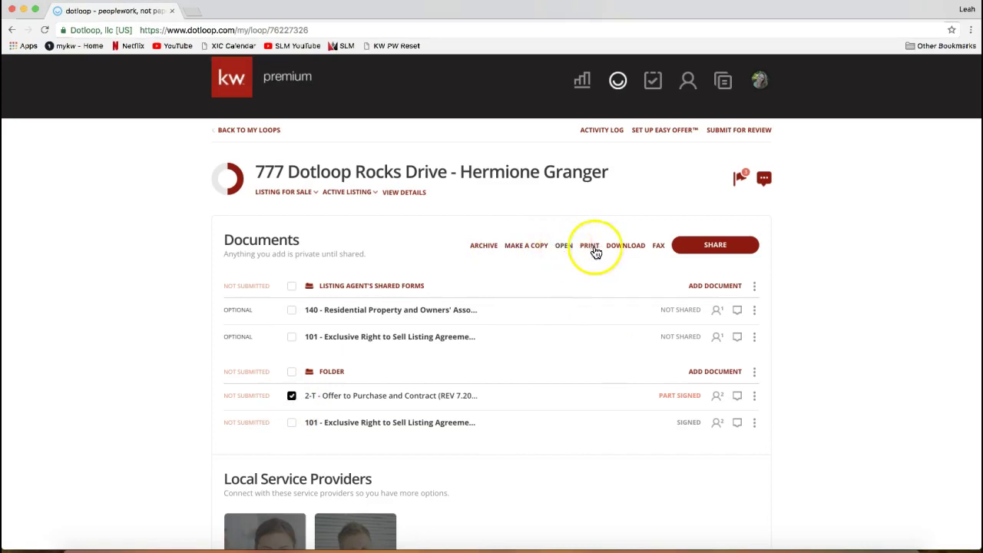
left_click(522, 252)
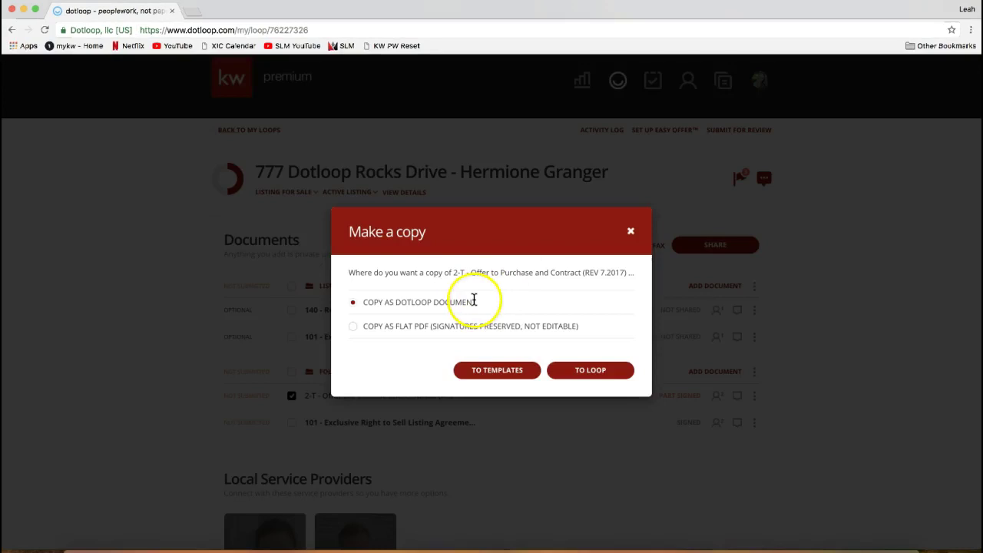
left_click(352, 328)
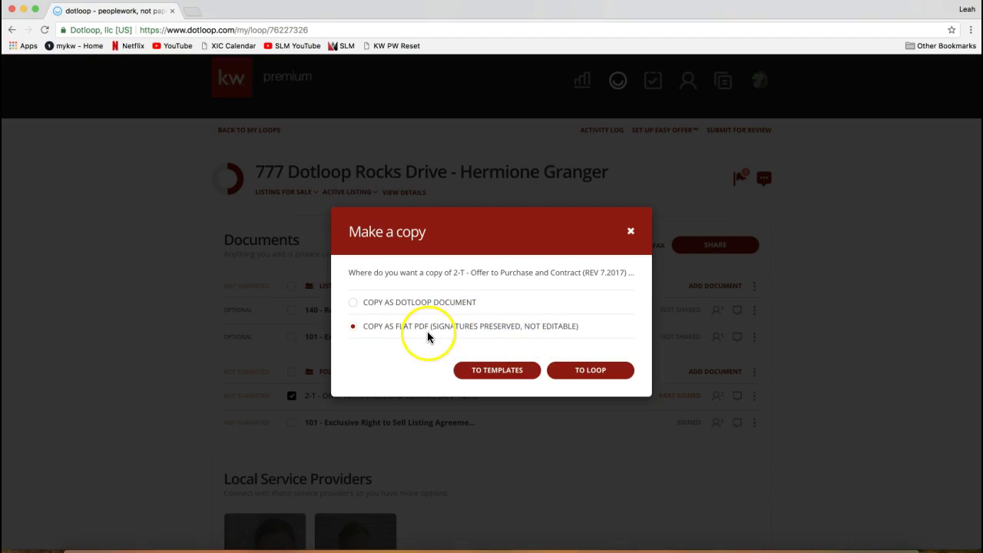
left_click(582, 375)
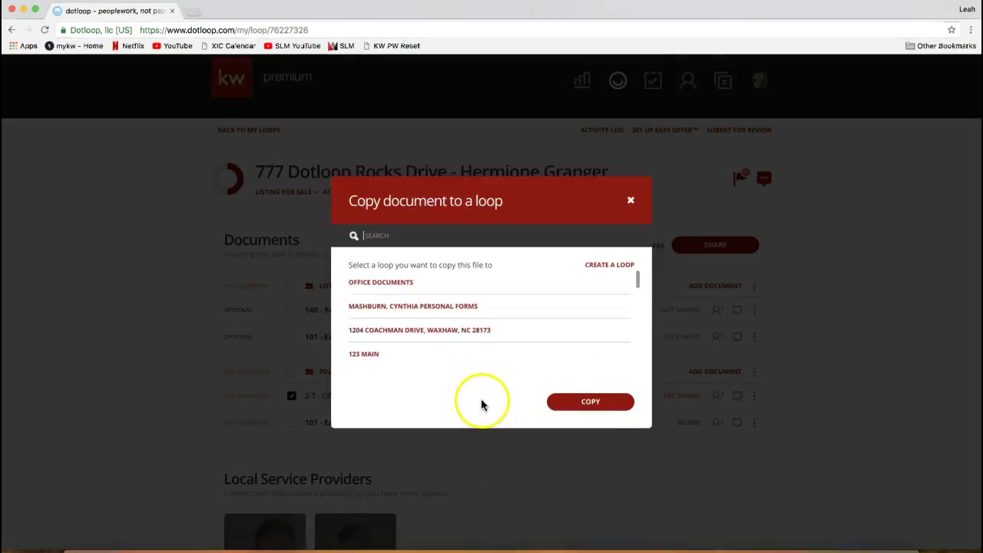
Step: Search the destination loops for 777 and copy the contract into the folder named Folder of the 777 Dotloop loop
type("777")
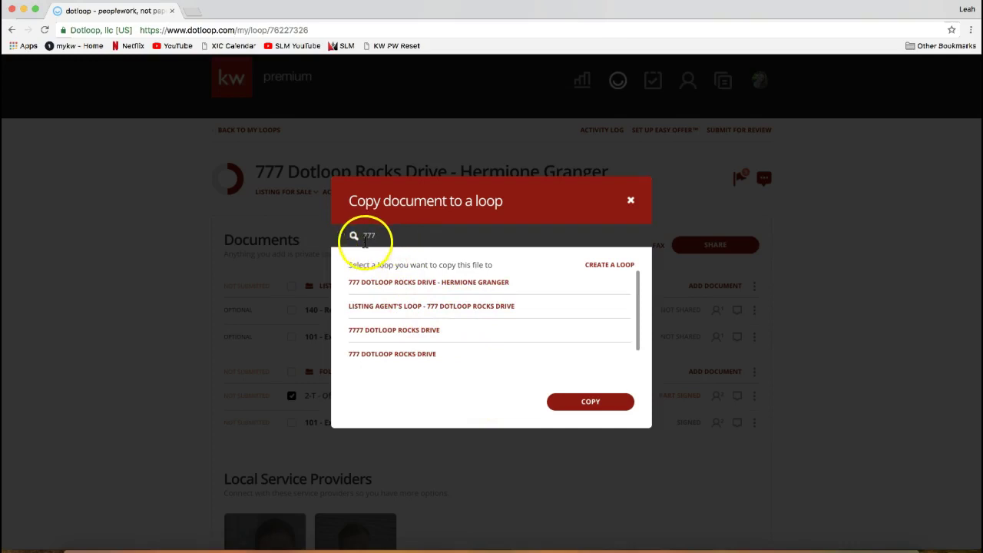
left_click(372, 284)
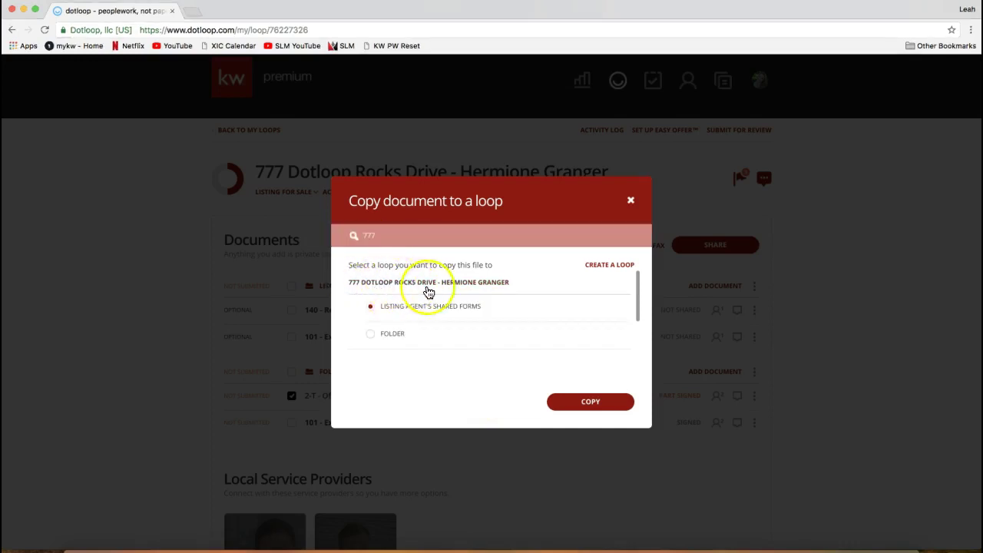
left_click(370, 333)
scroll(435, 327, "down", 1)
scroll(435, 327, "down", 1)
scroll(430, 322, "up", 2)
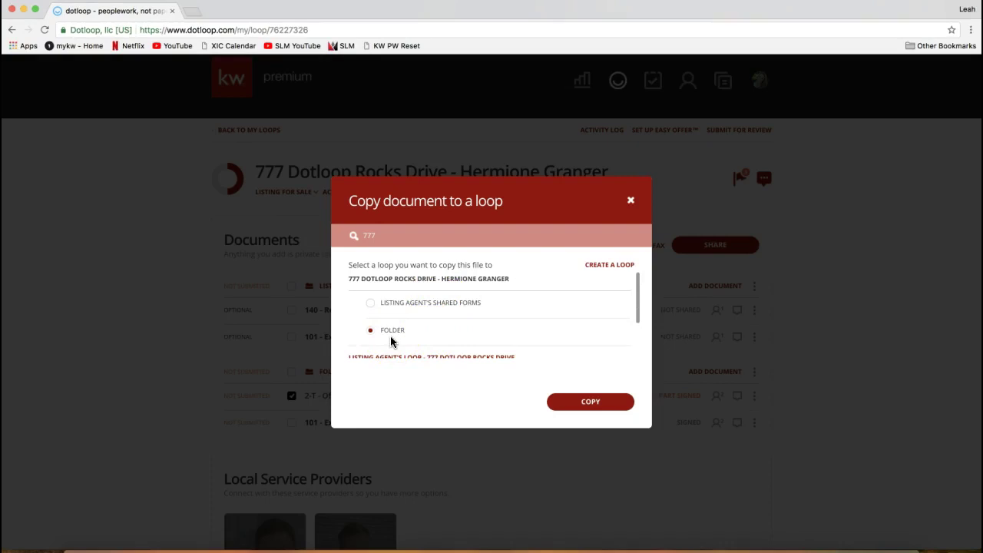
left_click(371, 332)
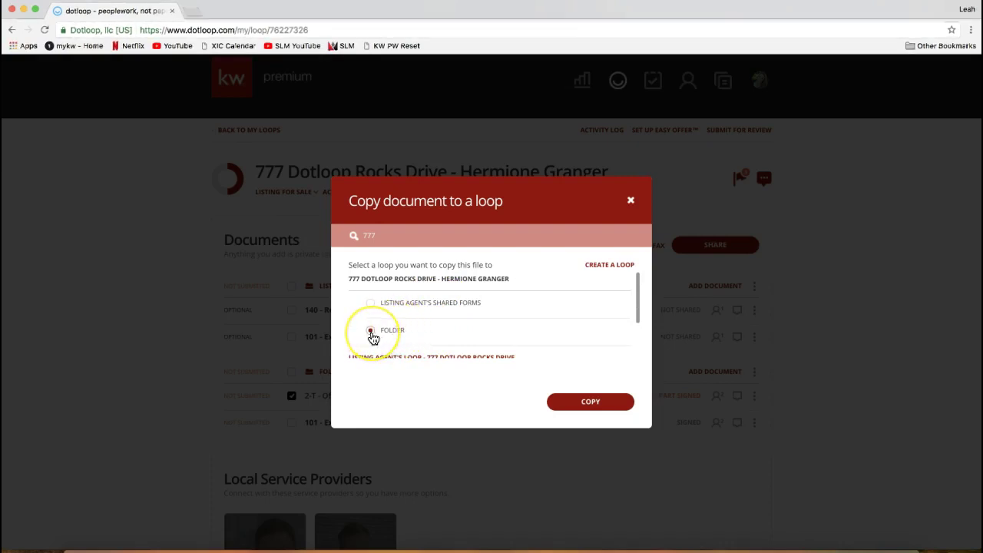
left_click(597, 403)
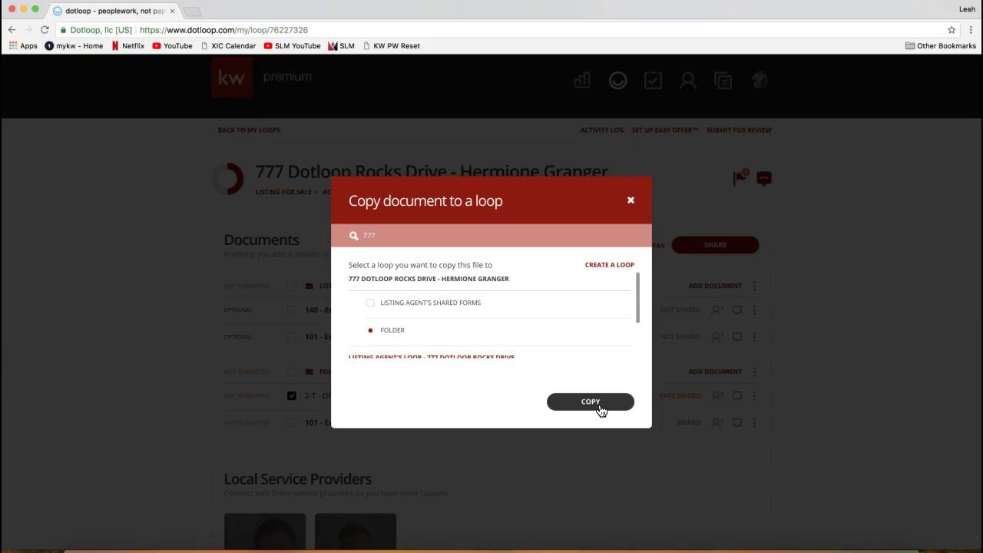
left_click(598, 407)
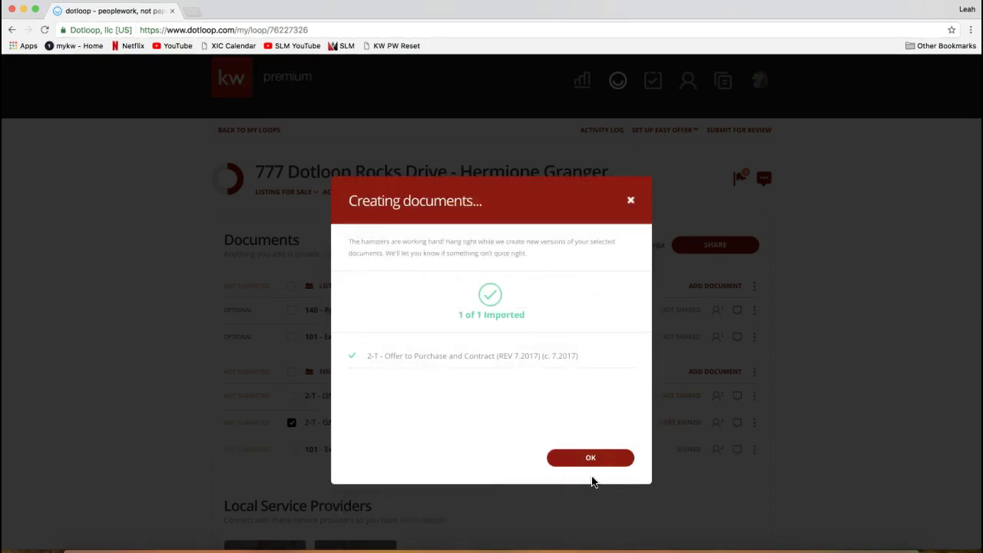
left_click(588, 459)
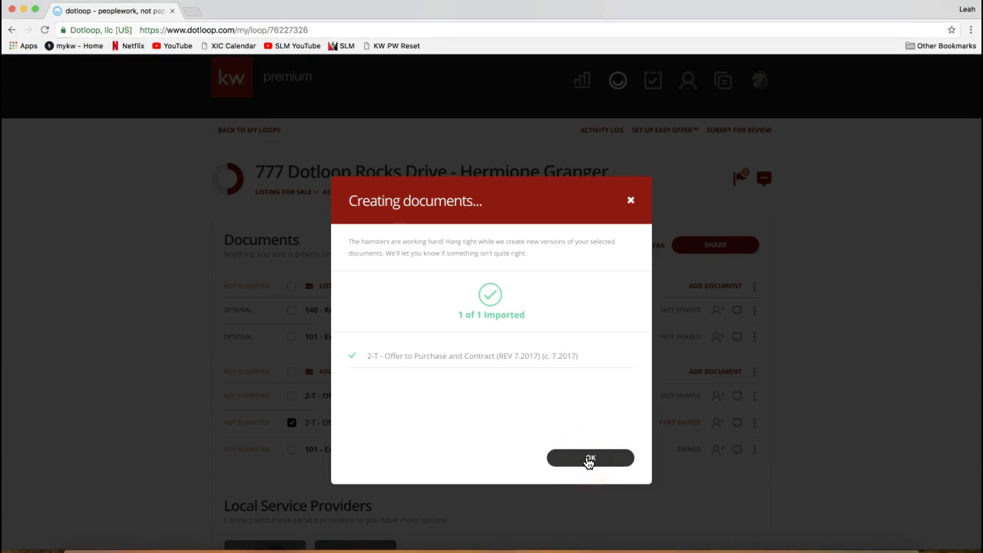
left_click(589, 459)
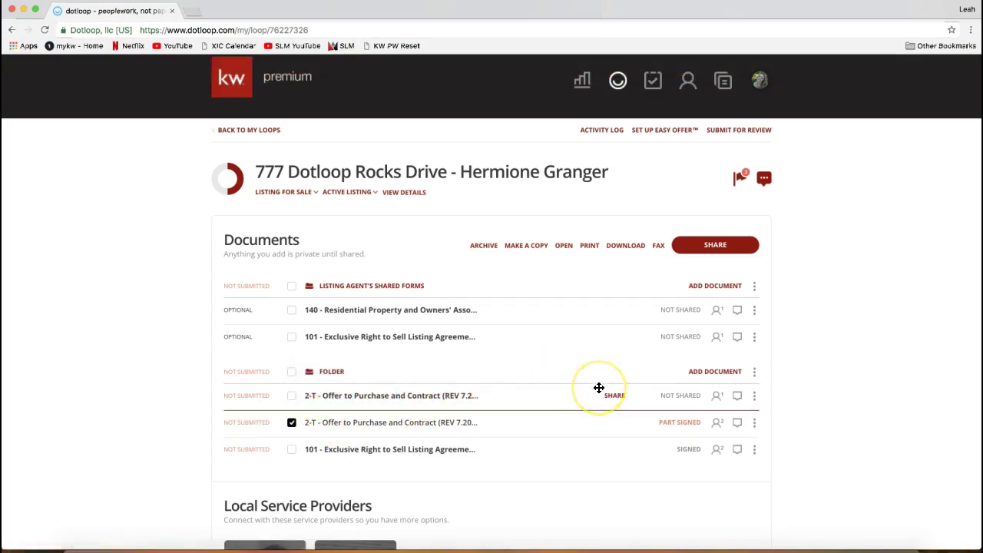
Step: Rename the unshared copy of the 2-T Offer to Purchase and Contract by adding the prefix "PDF - " to its name
left_click_drag(599, 388, 461, 400)
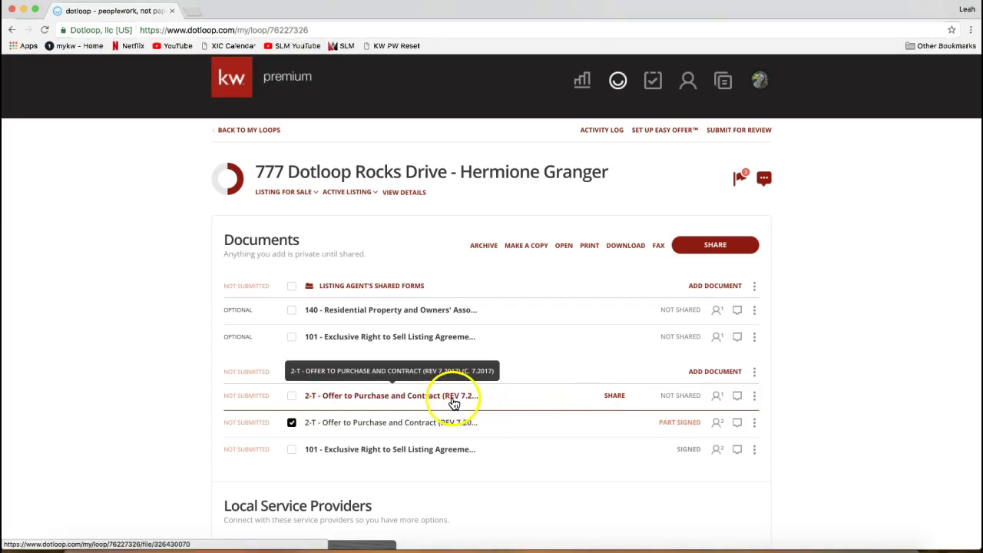
left_click_drag(286, 428, 300, 401)
left_click(755, 400)
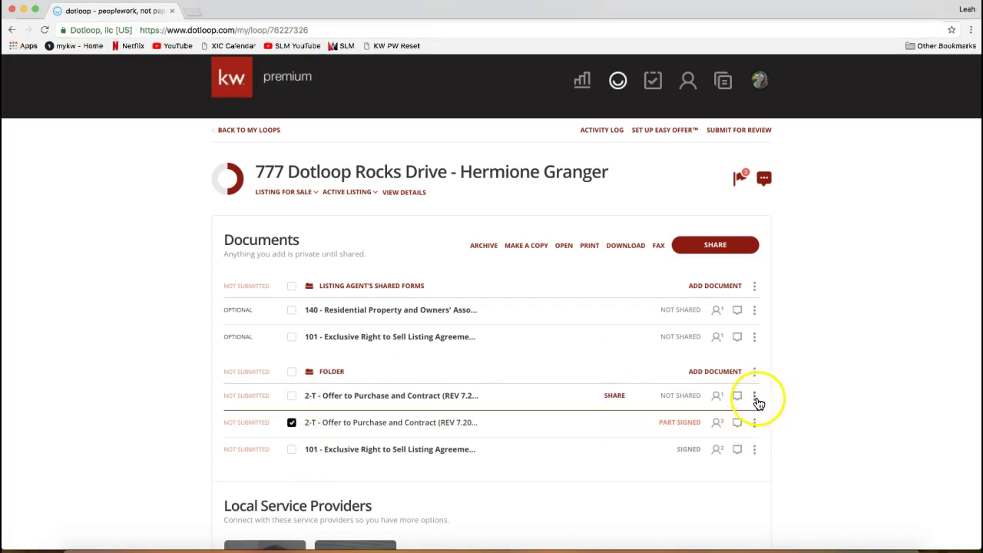
left_click(755, 397)
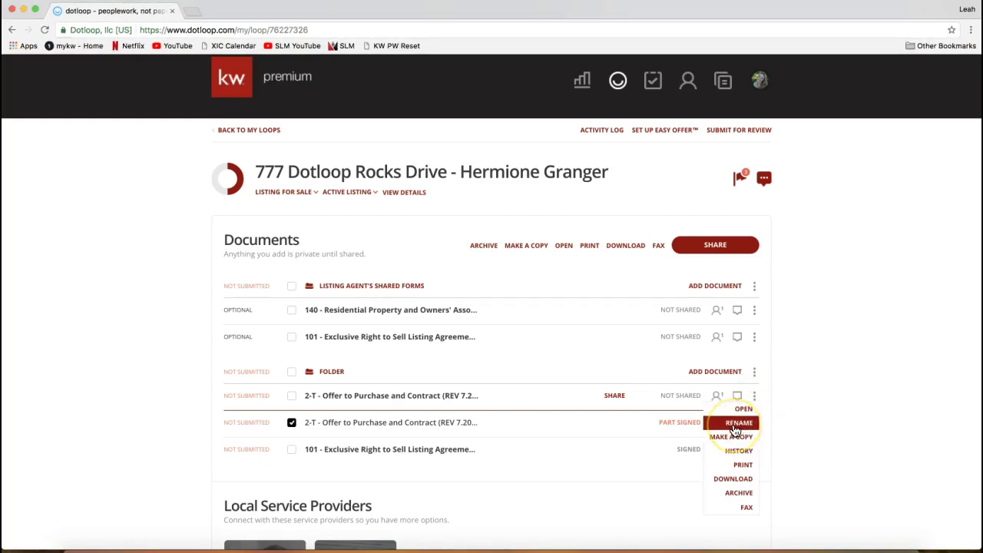
left_click(735, 424)
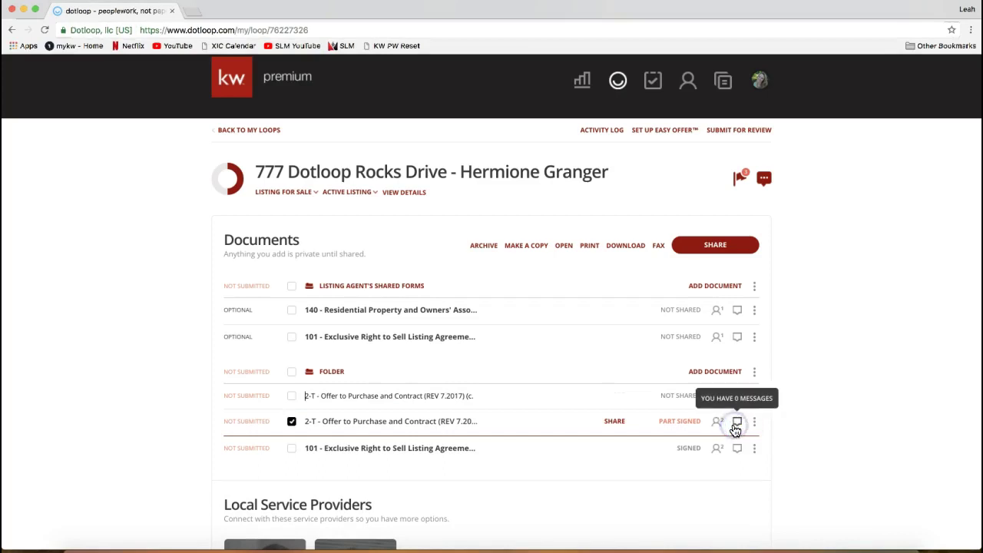
type("PDF ")
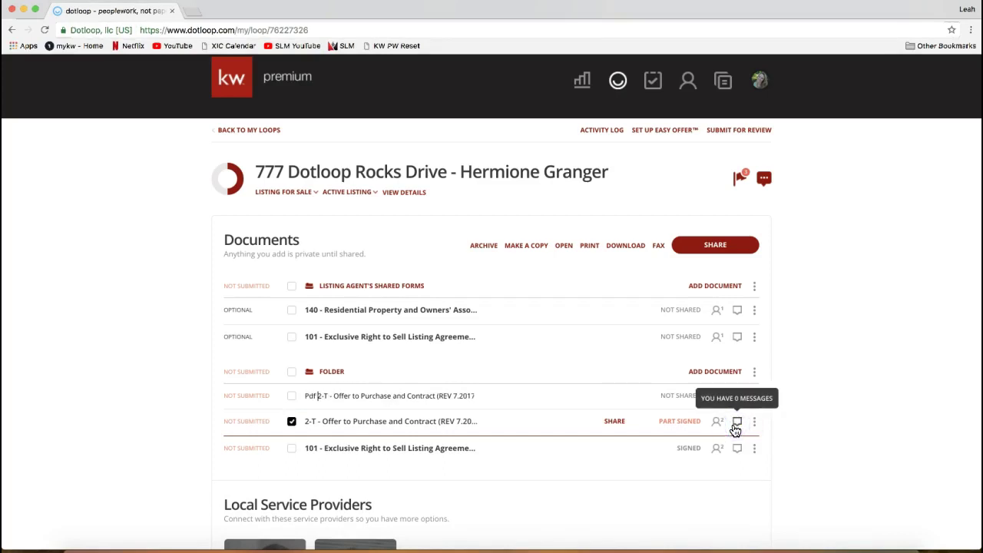
type("-")
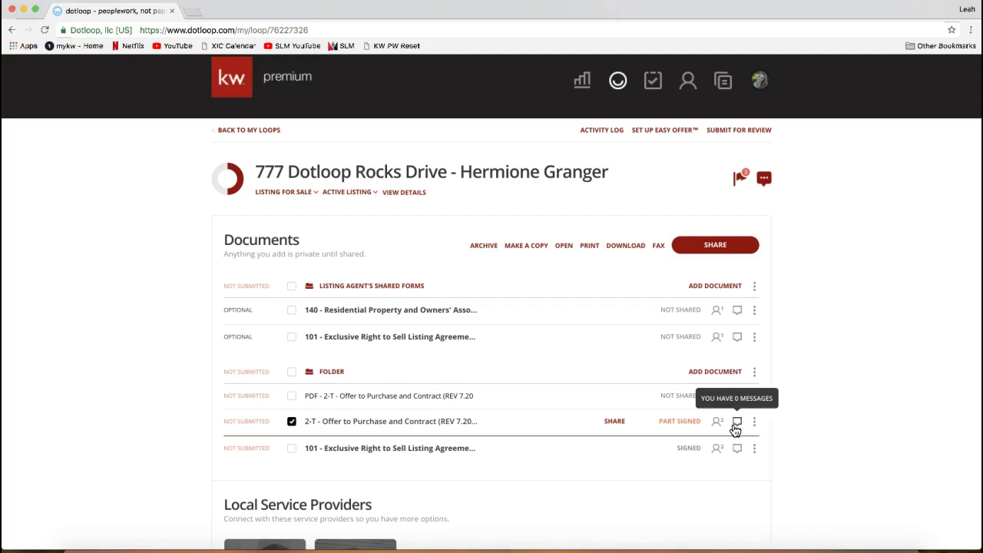
left_click_drag(318, 422, 159, 411)
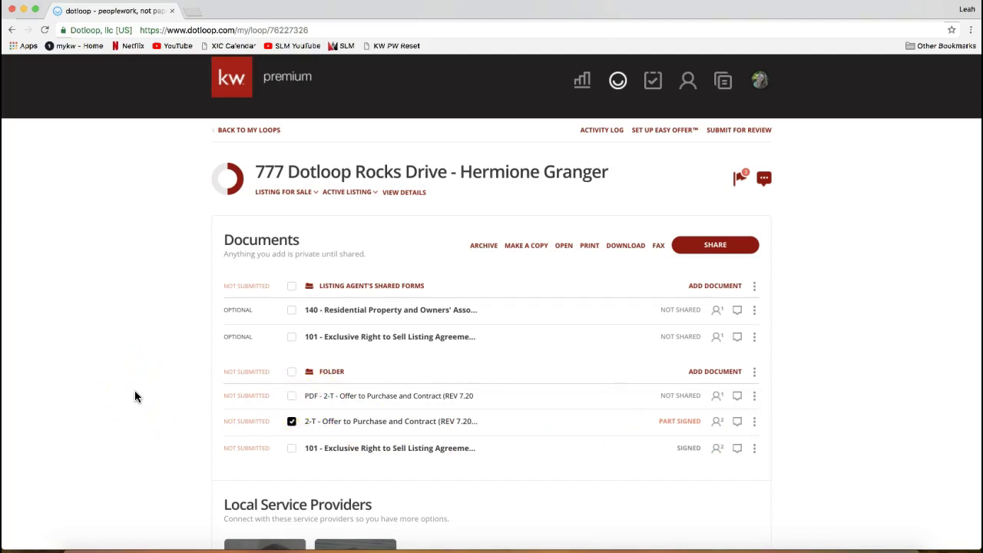
left_click(134, 390)
Step: Open the PDF copy of the 2-T contract and examine the page 1 fields and the seller's initials
left_click_drag(307, 438, 350, 403)
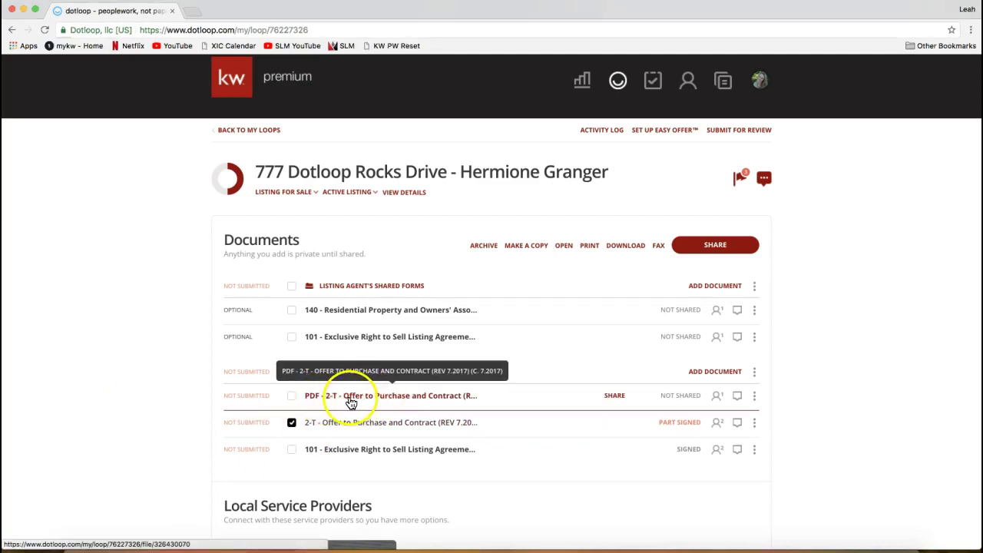
left_click(350, 403)
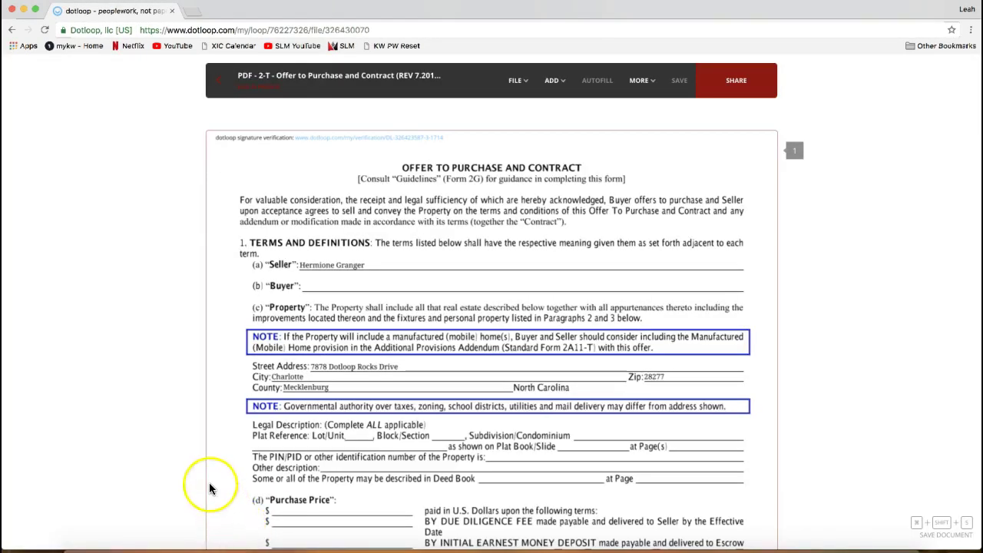
scroll(210, 484, "down", 1)
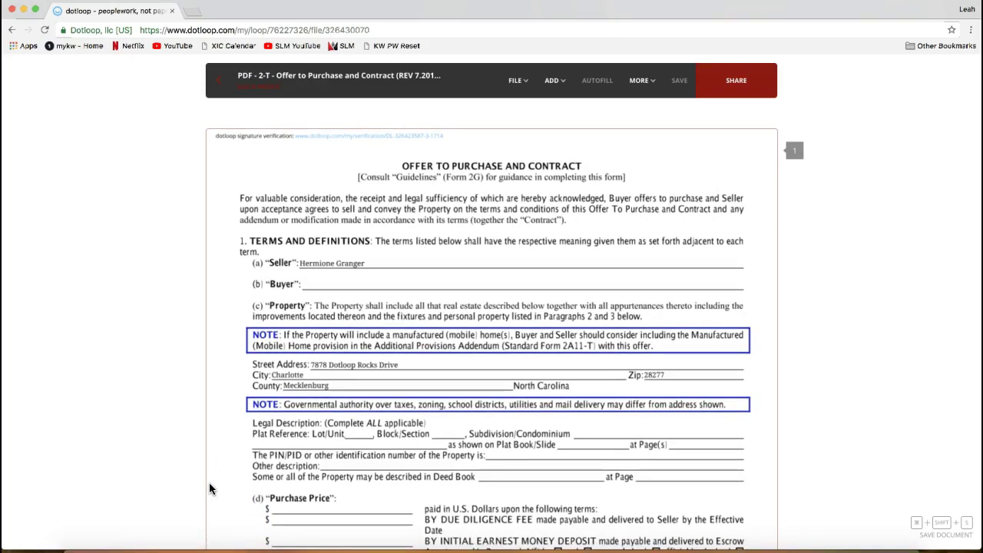
scroll(210, 486, "down", 2)
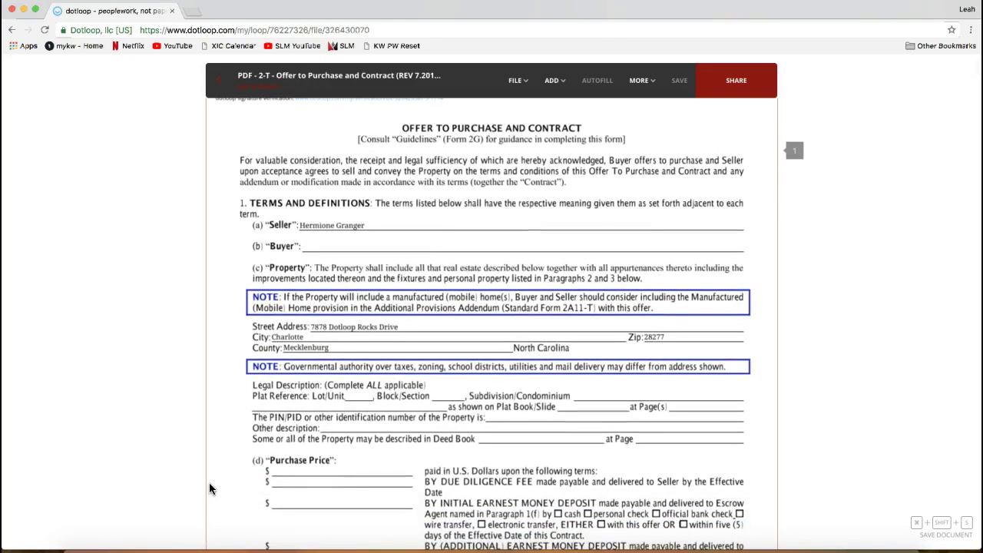
scroll(400, 431, "down", 10)
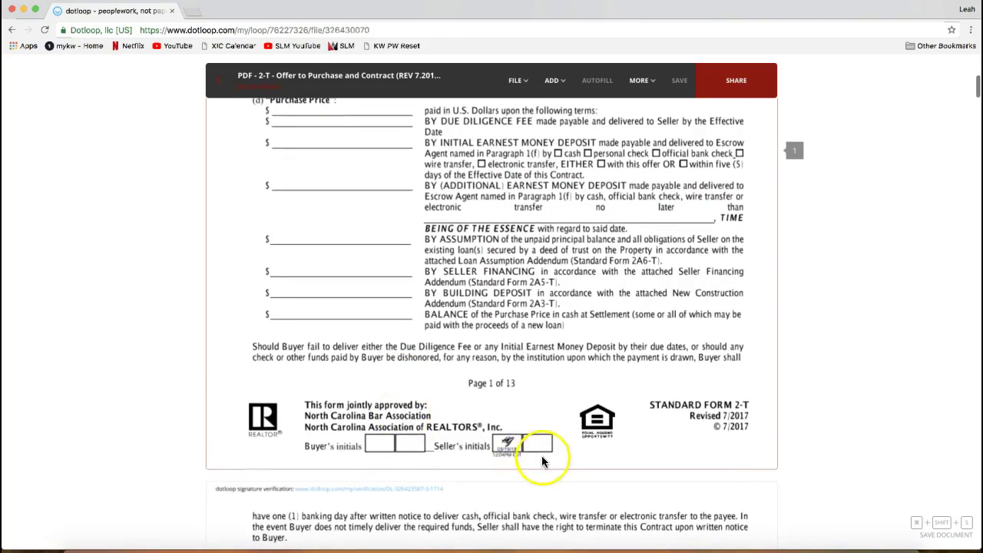
left_click(507, 447)
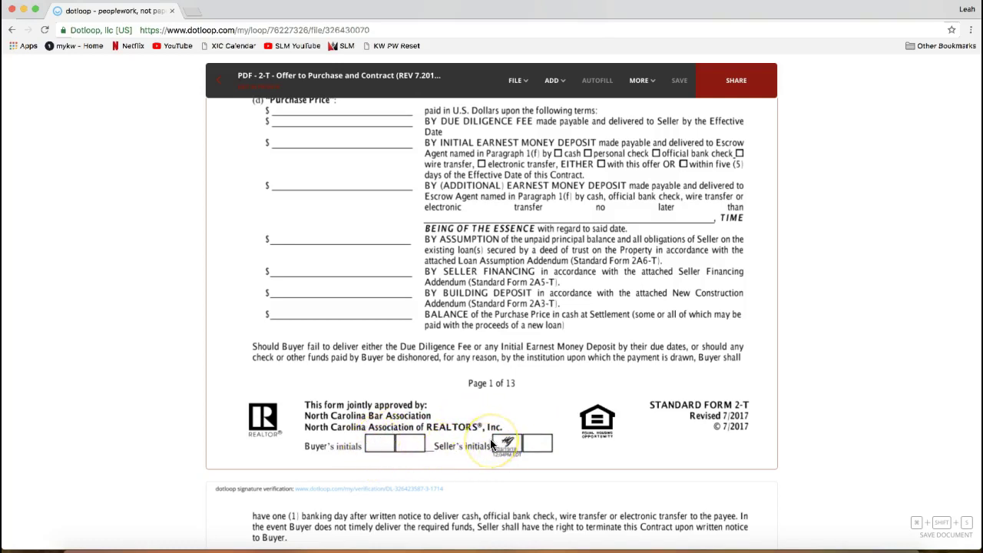
scroll(492, 443, "up", 5)
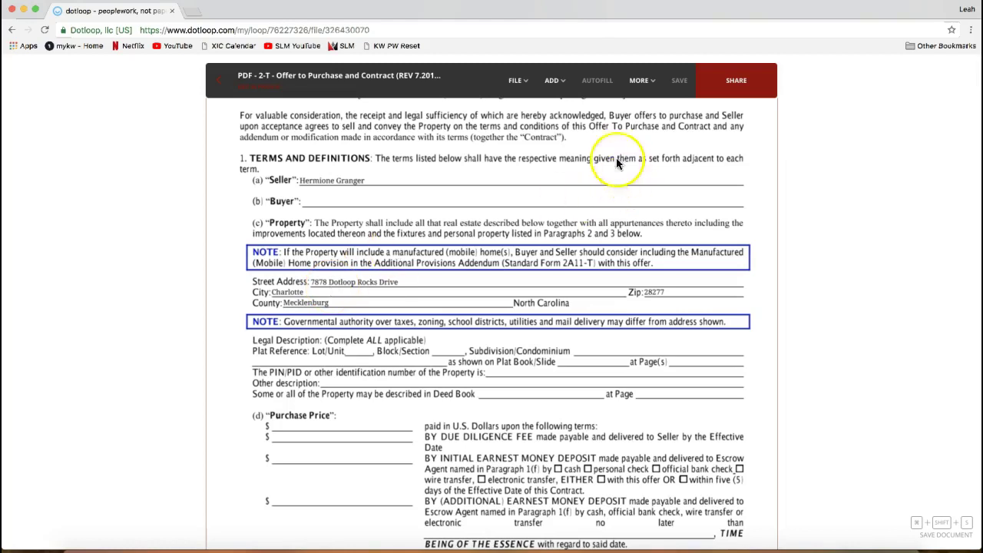
Step: Add a strikethrough over the beginning of the street address on page 1 of the PDF contract
left_click(555, 81)
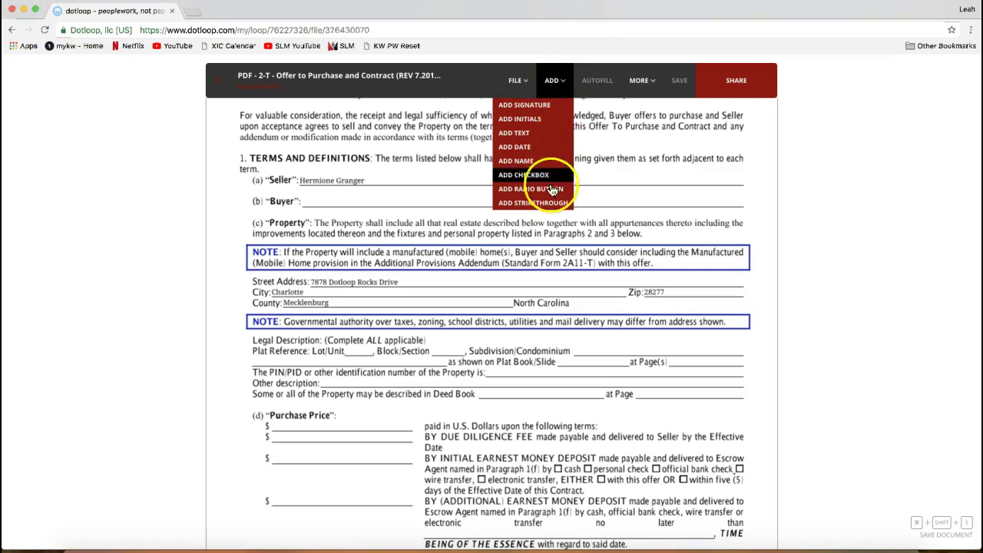
left_click(532, 204)
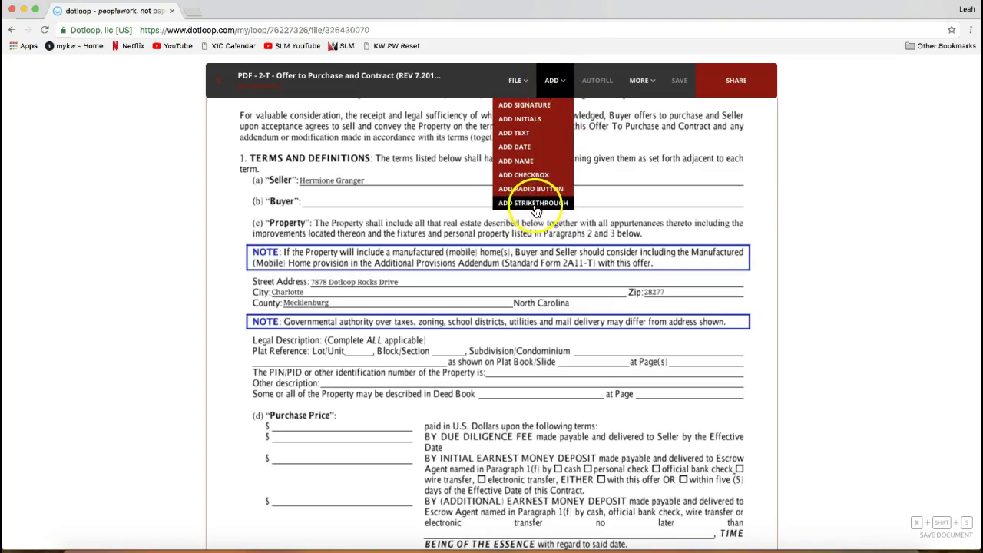
left_click(442, 301)
left_click_drag(441, 305, 336, 289)
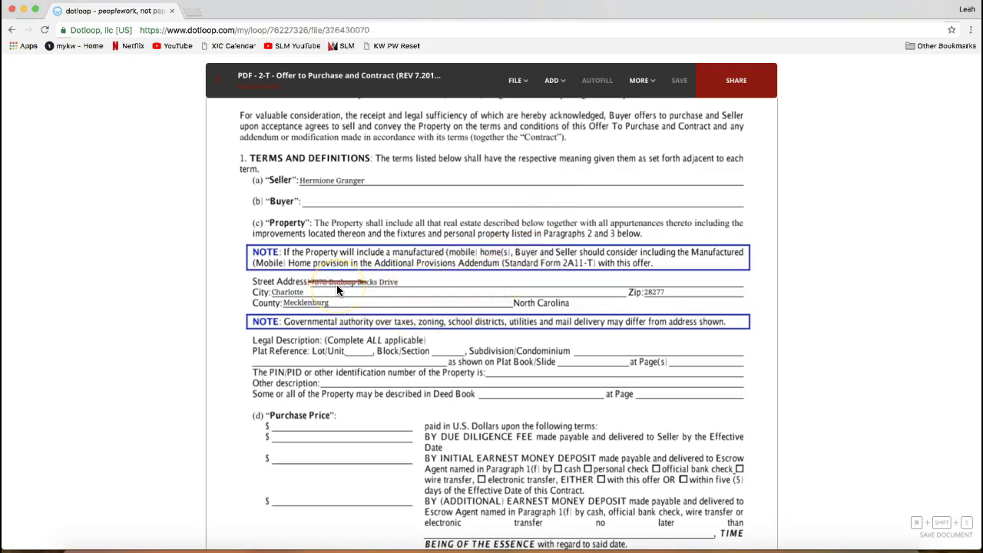
left_click(336, 285)
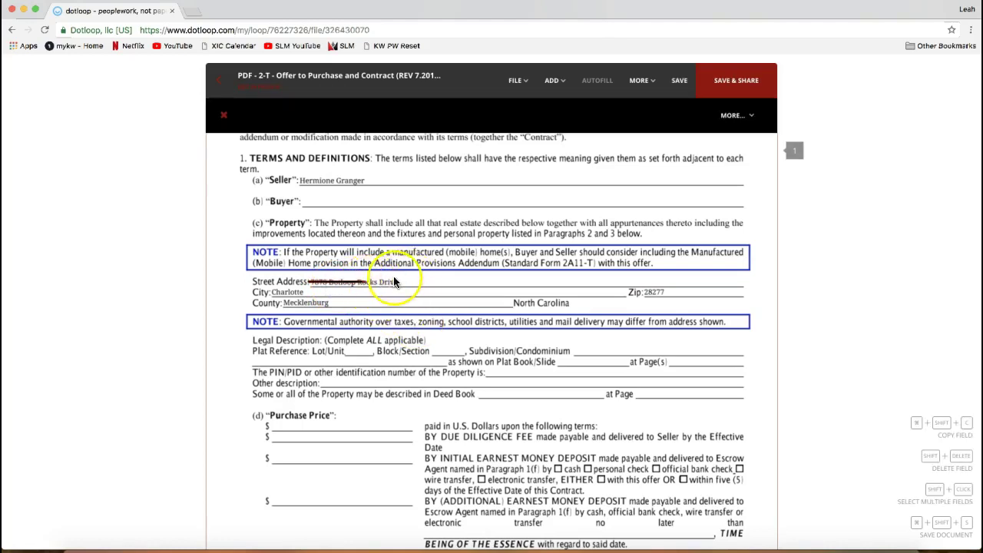
Step: Add a text field after the struck-through street address, enter the replacement street address, and widen the field to fit on one line
left_click(554, 89)
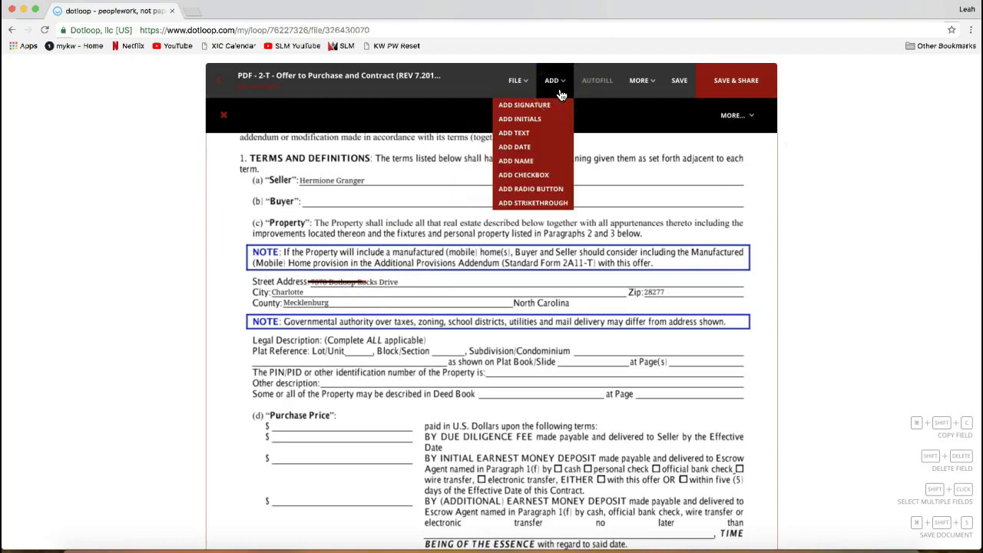
left_click_drag(556, 94, 550, 138)
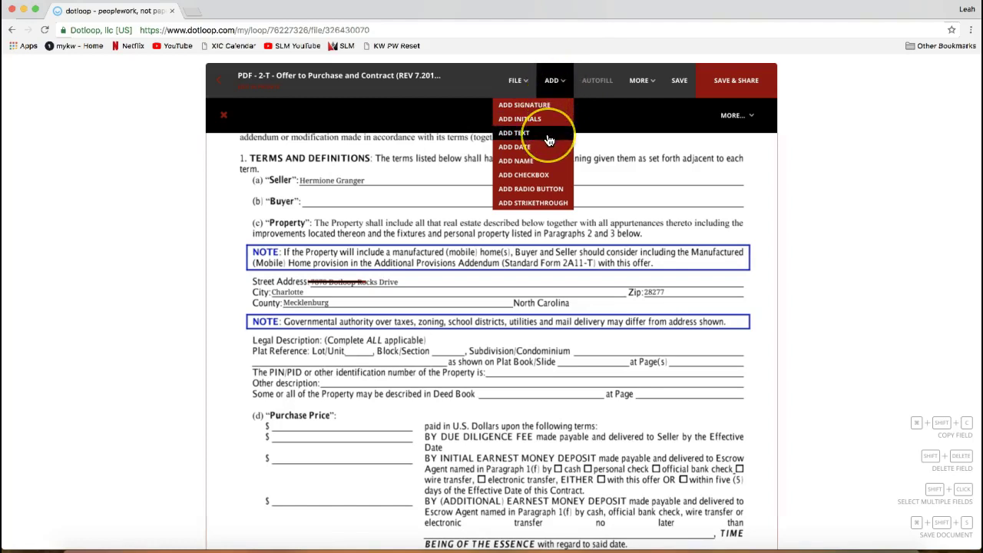
left_click(550, 138)
left_click(442, 278)
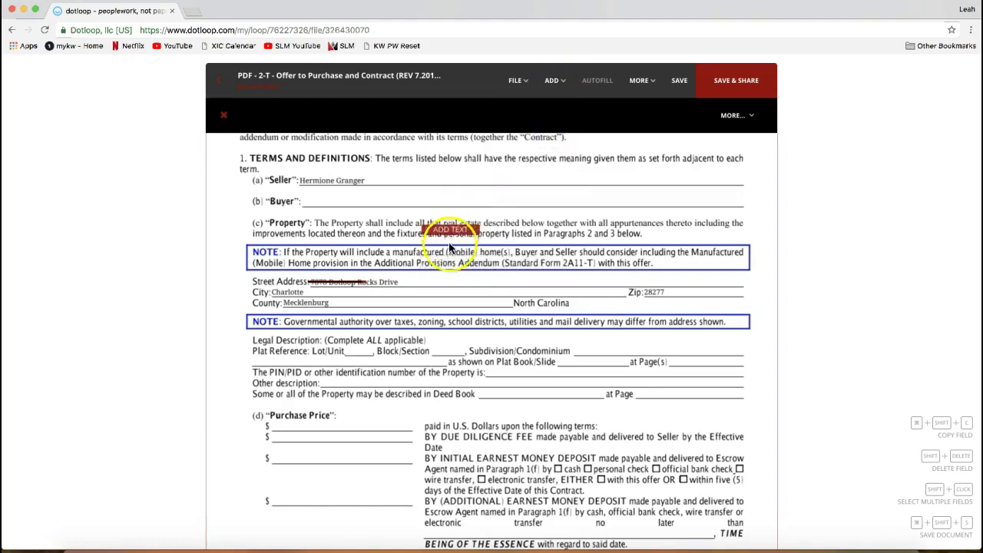
left_click(434, 287)
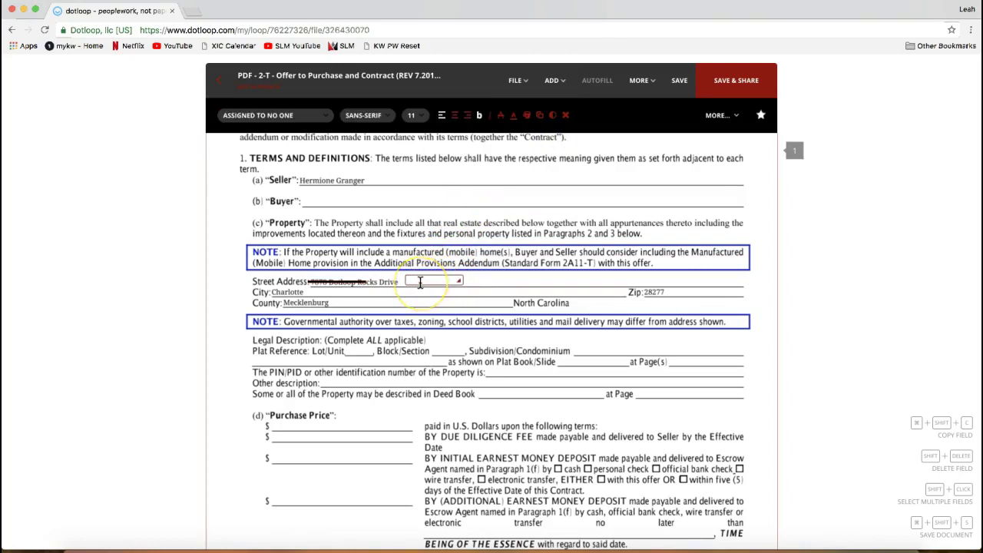
type("777")
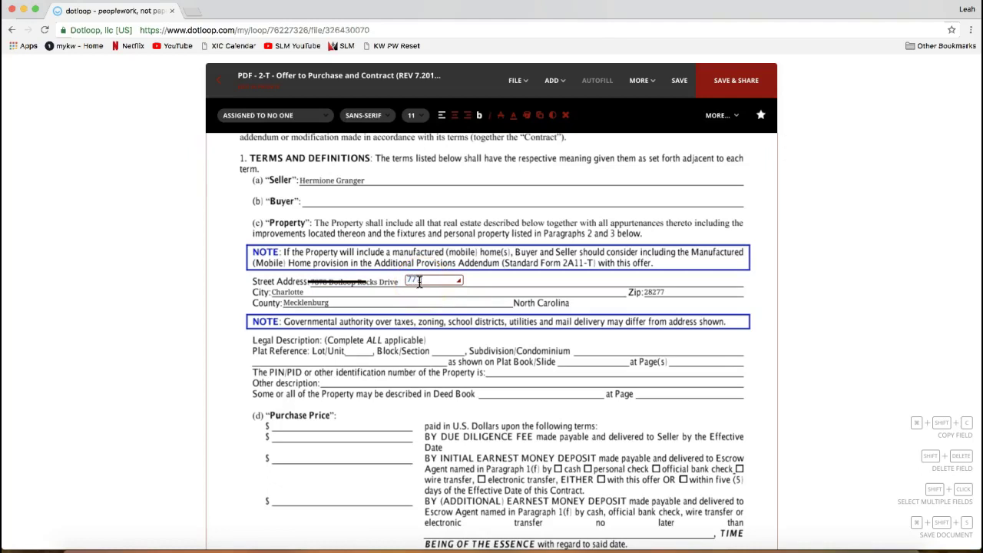
type(" Dotloop R")
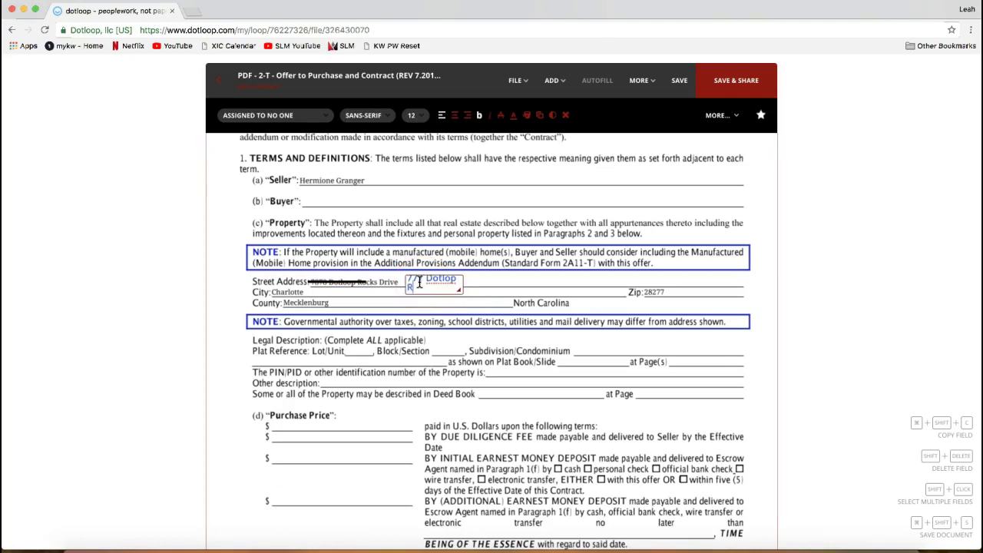
type("ocks")
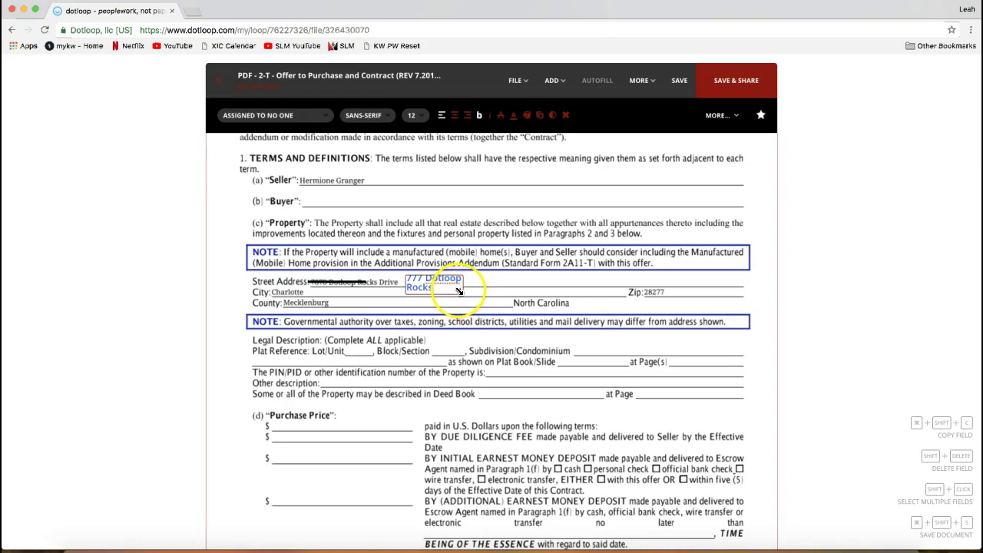
left_click(459, 291)
left_click_drag(458, 291, 528, 286)
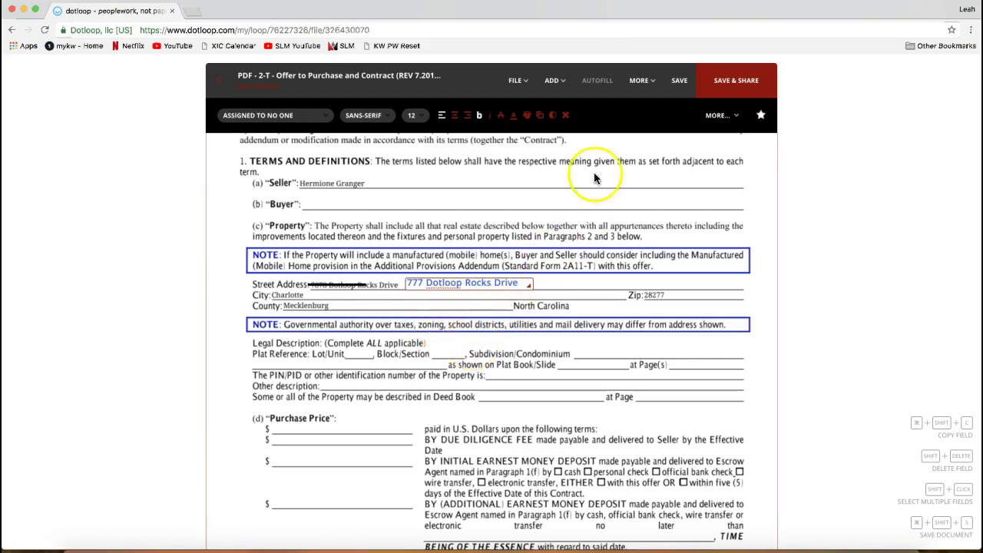
Step: Add an initials field in the margin beside the Street Address line and assign it to the seller
left_click(554, 82)
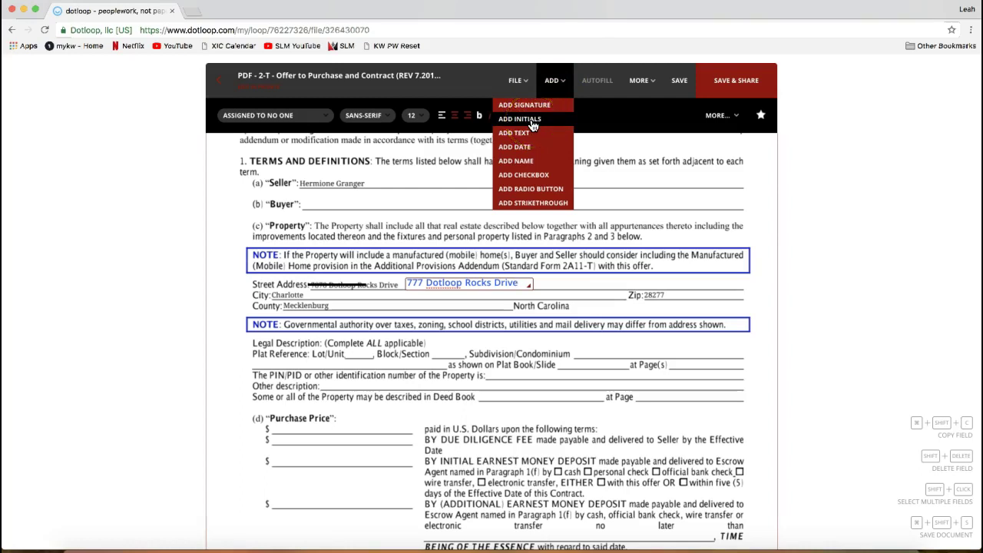
left_click_drag(530, 121, 231, 304)
left_click(232, 293)
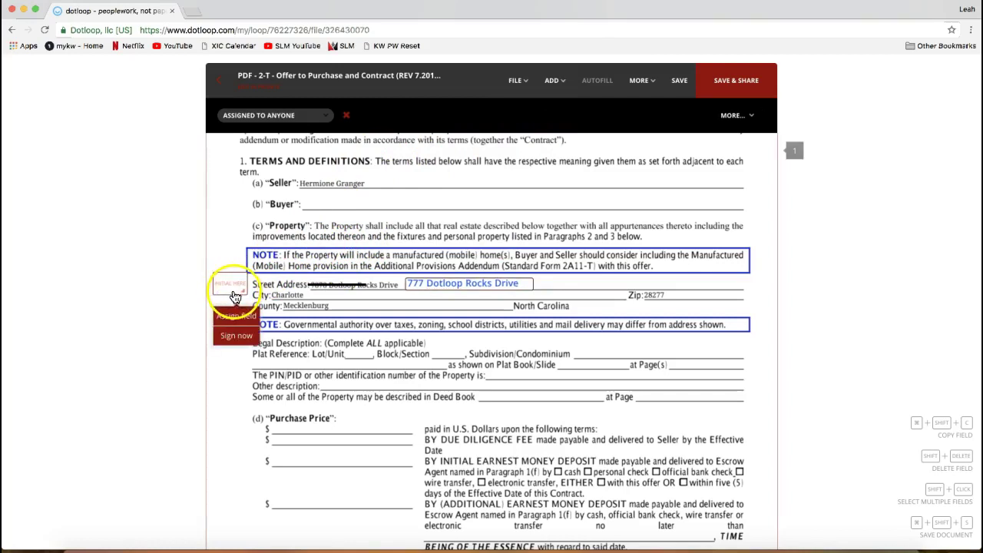
left_click(236, 322)
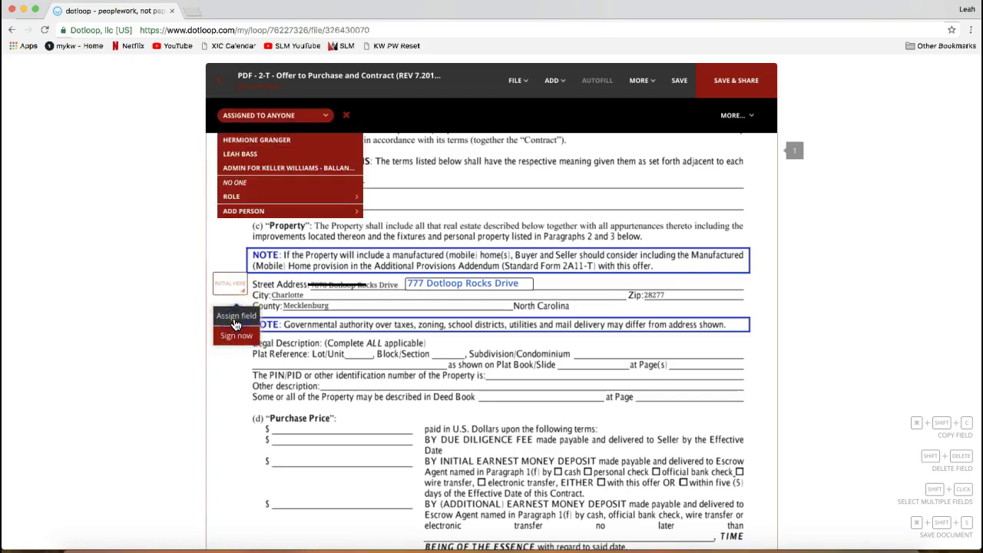
left_click(286, 138)
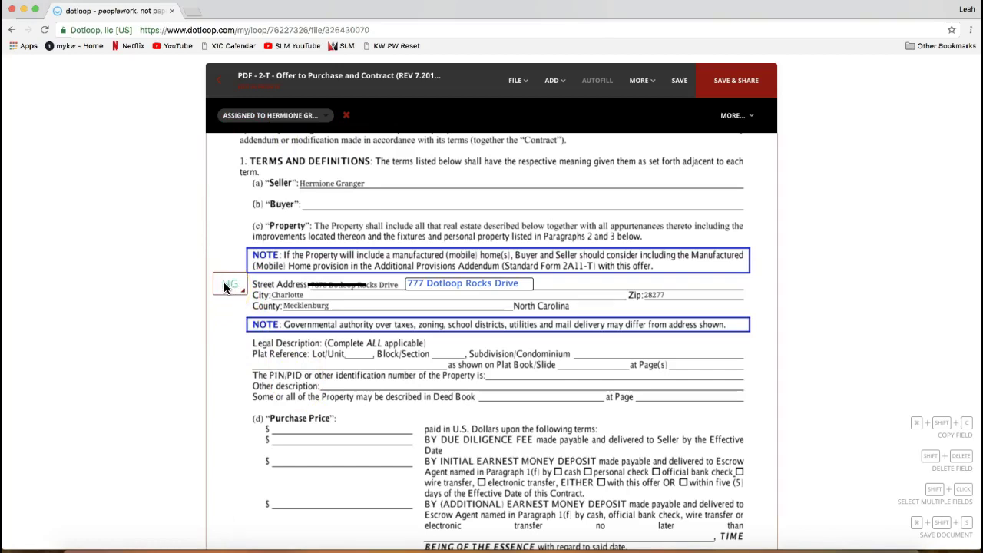
left_click(279, 201)
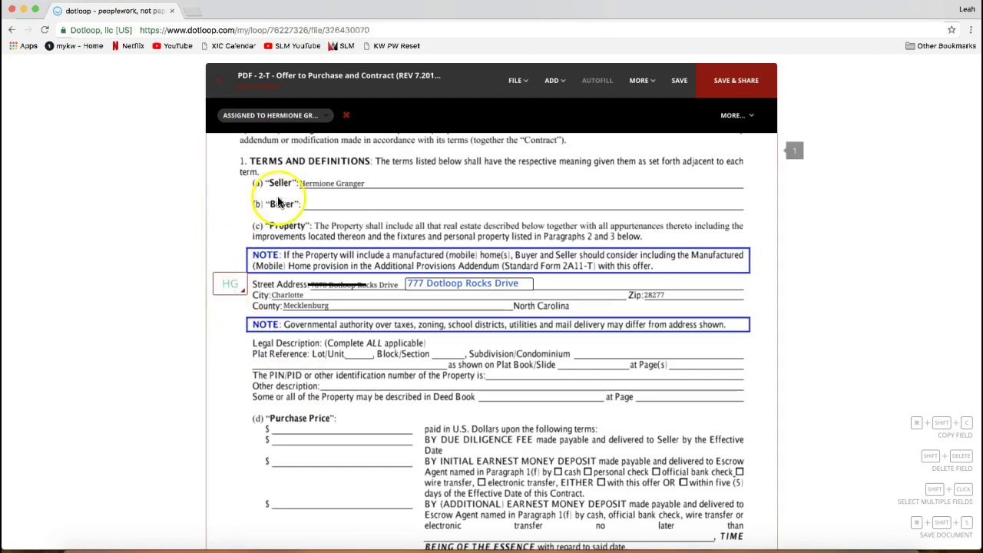
left_click(232, 288)
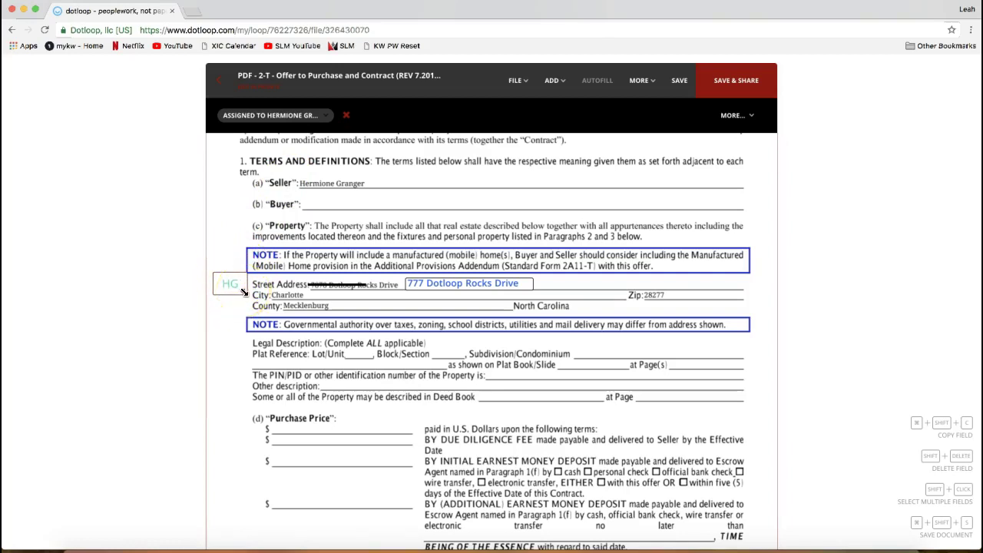